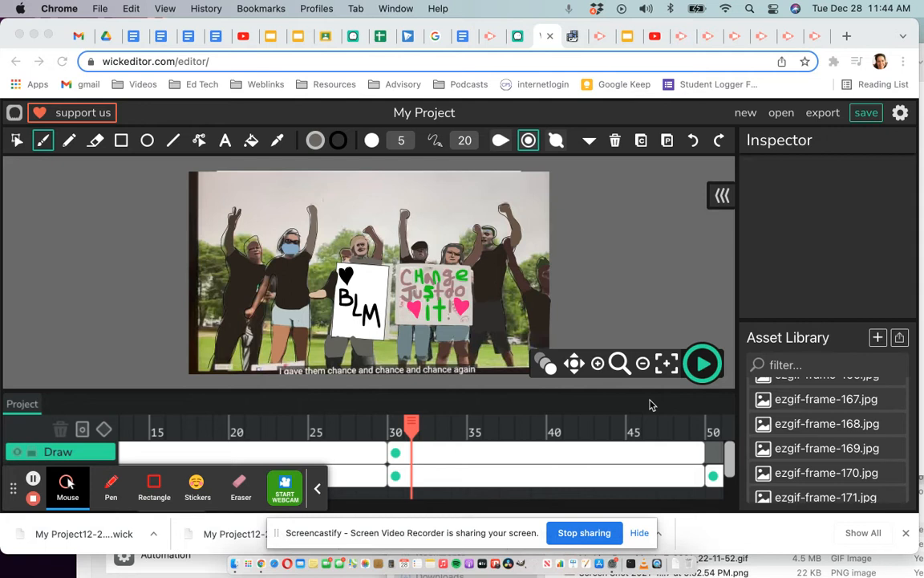
- Check the drawings of both scenes with the Photos layer hidden, and show the layer again
{"action": "left_click", "coordinate": [13, 491]}
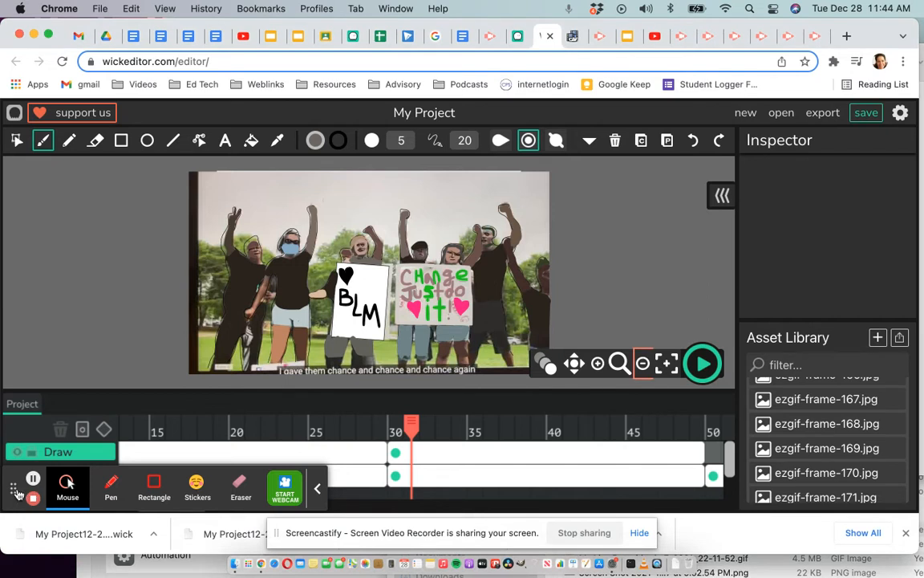
{"action": "left_click_drag", "start_coordinate": [14, 488], "coordinate": [602, 505]}
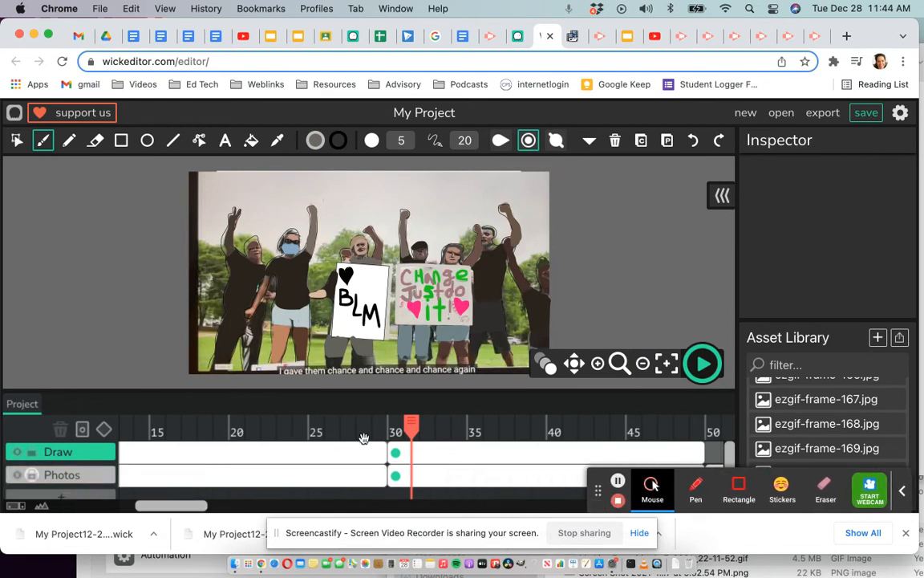
{"action": "left_click", "coordinate": [281, 425]}
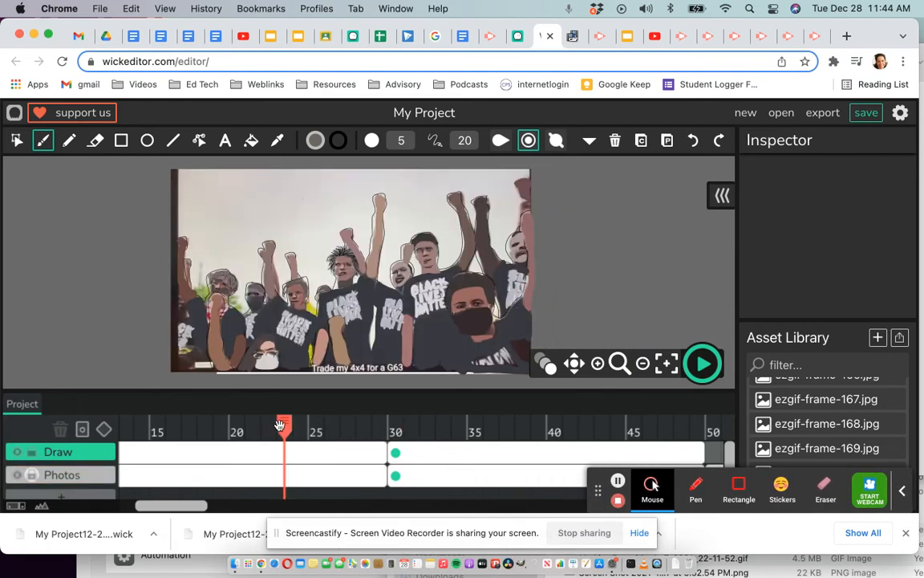
{"action": "left_click", "coordinate": [15, 477]}
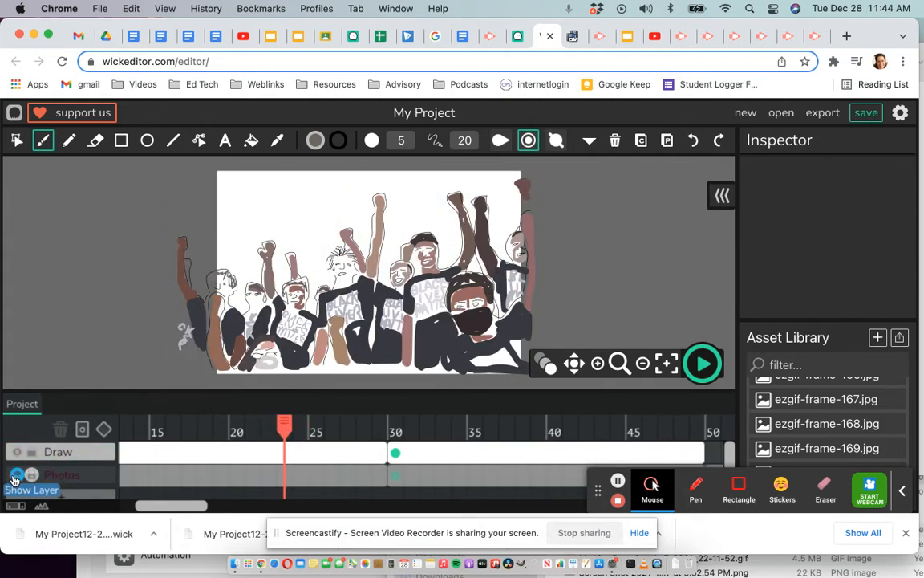
{"action": "left_click", "coordinate": [347, 426]}
{"action": "left_click_drag", "start_coordinate": [393, 428], "coordinate": [427, 427]}
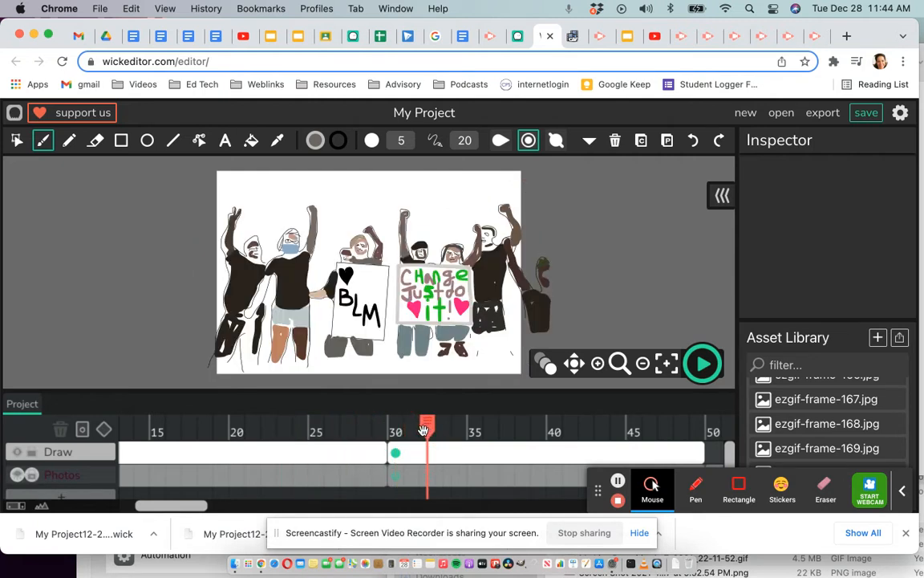
{"action": "left_click", "coordinate": [15, 477]}
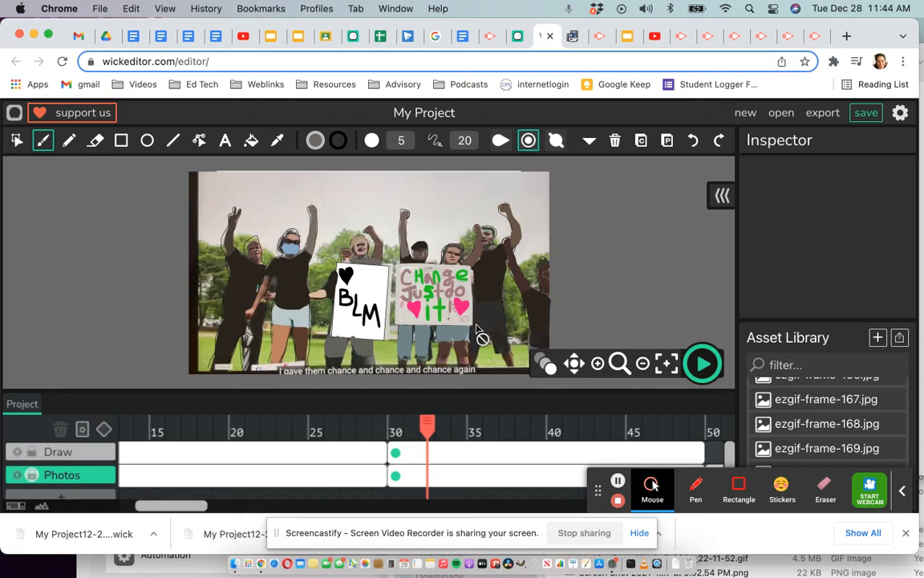
- Add a new layer and name it BKG Color
{"action": "scroll", "coordinate": [77, 469], "scroll_direction": "down", "scroll_amount": 1}
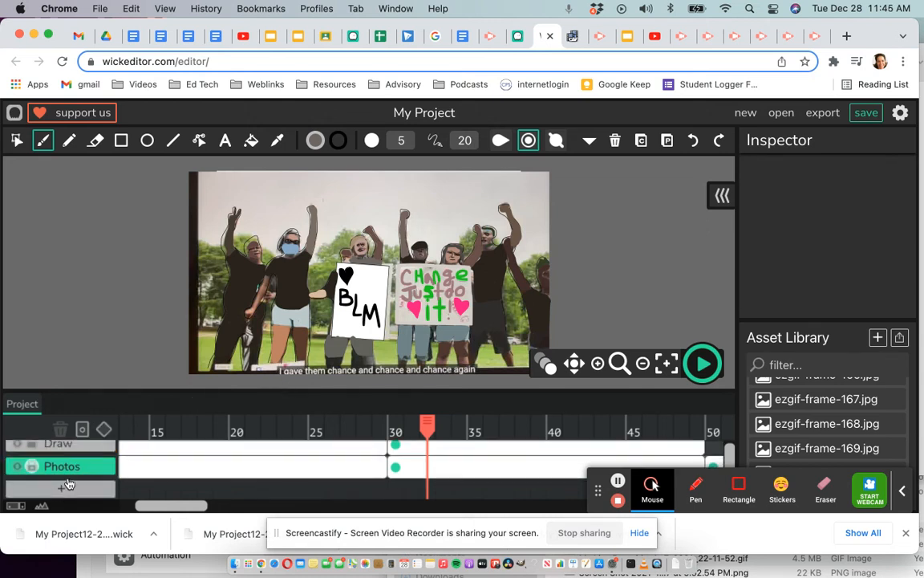
{"action": "left_click", "coordinate": [63, 491]}
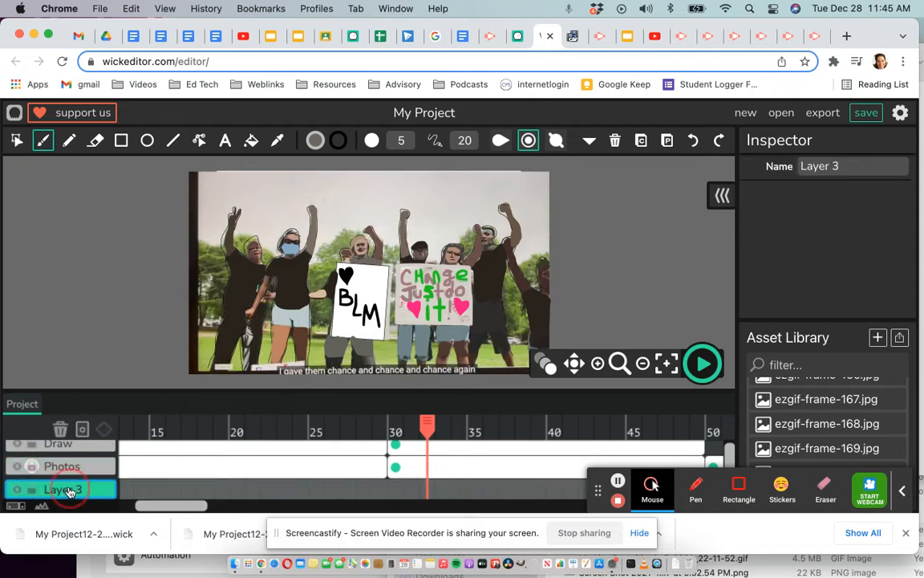
{"action": "left_click", "coordinate": [817, 166]}
{"action": "left_click_drag", "start_coordinate": [854, 166], "coordinate": [799, 175]}
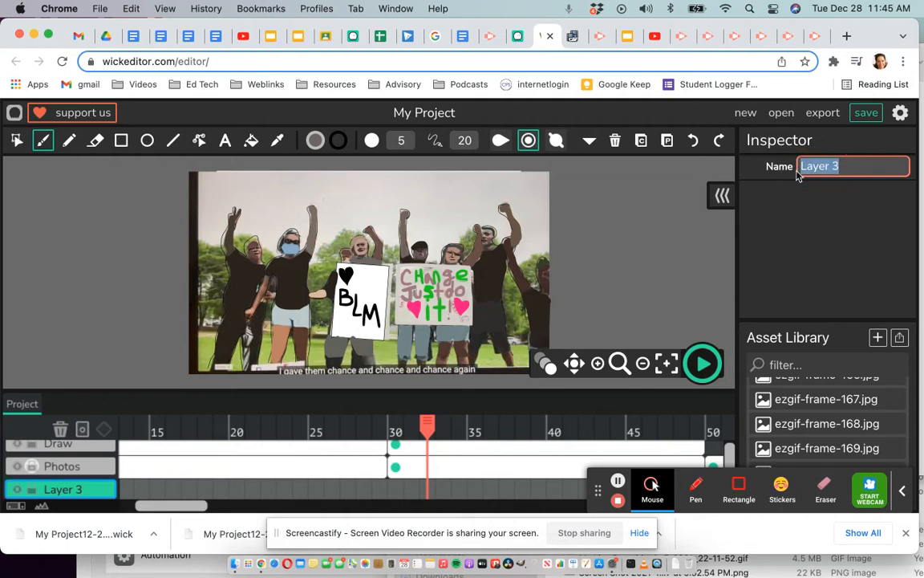
{"action": "type", "text": "BKG"}
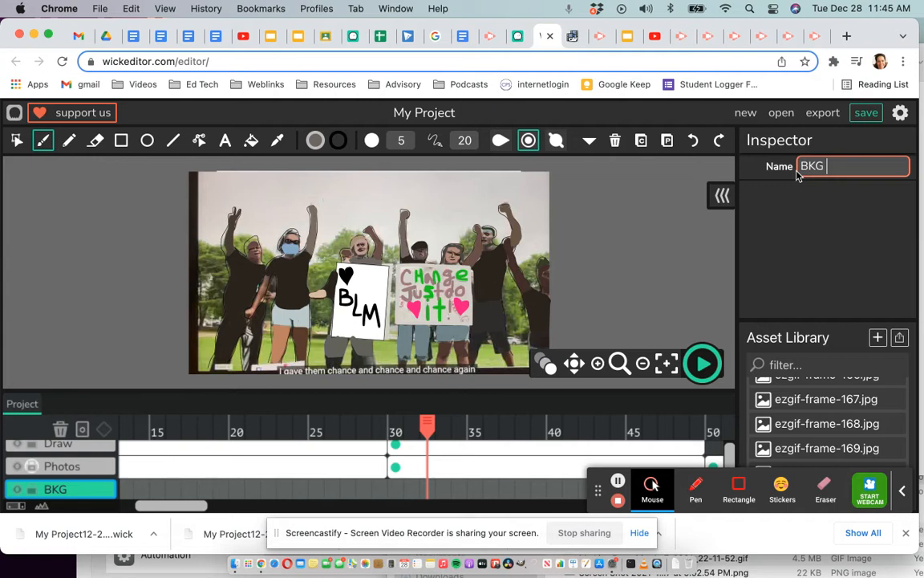
{"action": "type", "text": " Color"}
- Move the BKG Color layer between the Draw and Photos layers, and hide the Photos layer
{"action": "left_click", "coordinate": [75, 497]}
{"action": "left_click_drag", "start_coordinate": [75, 497], "coordinate": [77, 465]}
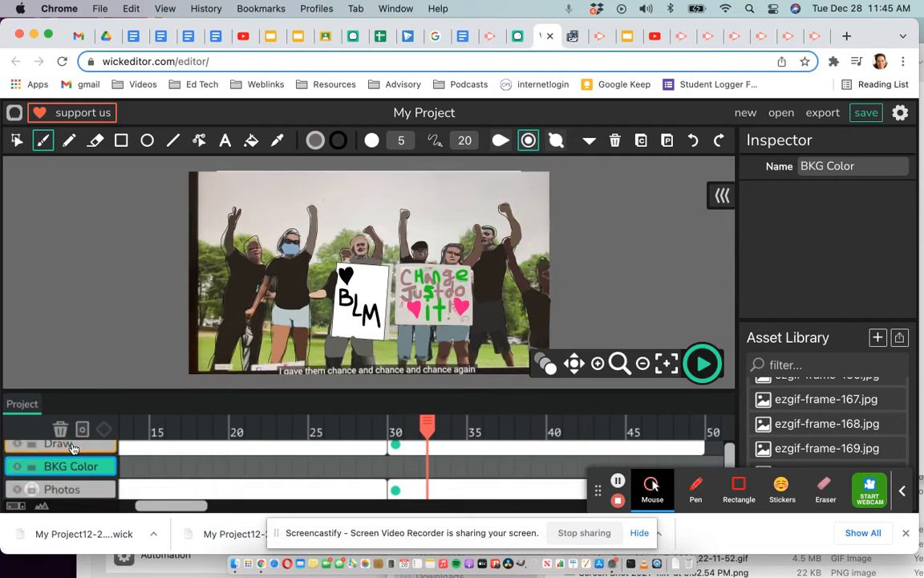
{"action": "left_click", "coordinate": [426, 423]}
{"action": "left_click_drag", "start_coordinate": [337, 424], "coordinate": [272, 420]}
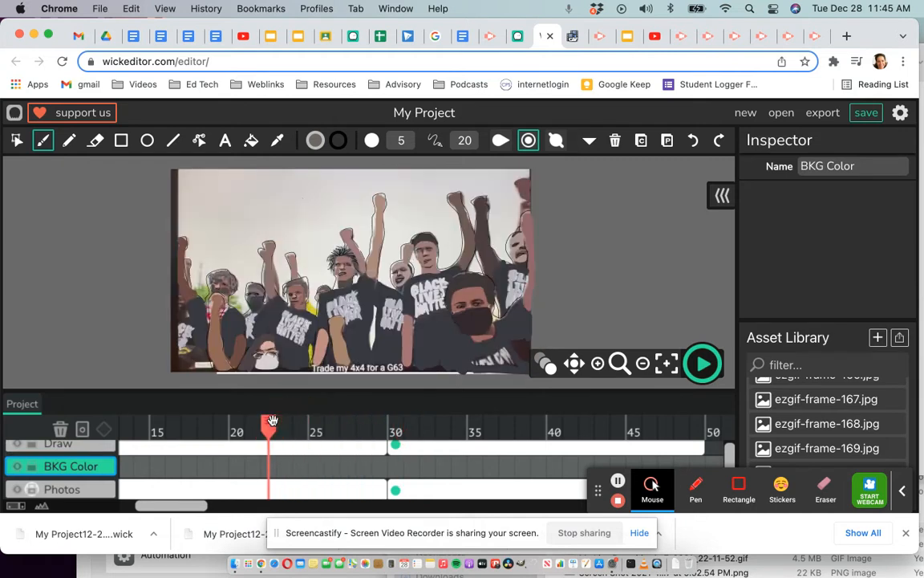
{"action": "left_click", "coordinate": [17, 489]}
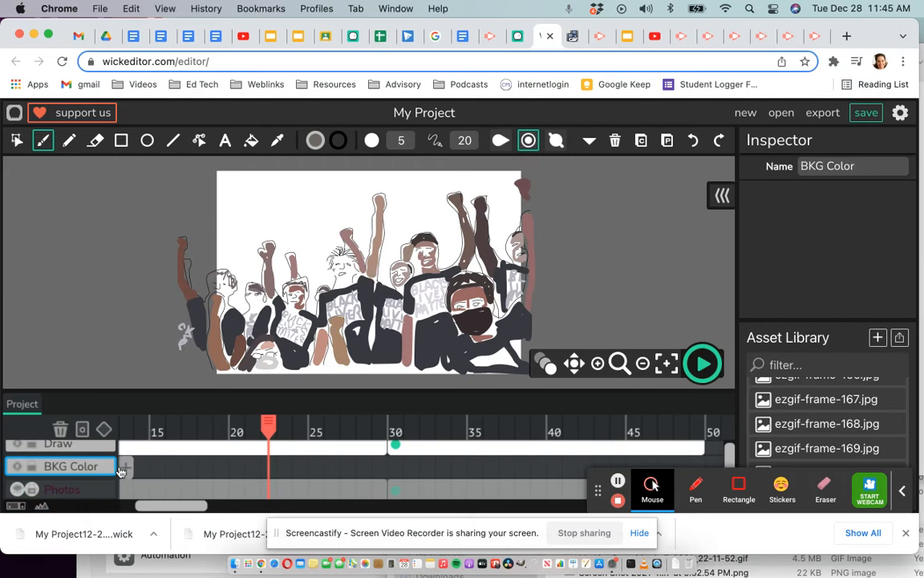
- Add a frame at frame 13 of the BKG Color layer and extend it to a length of 17, ending just before frame 30
{"action": "left_click", "coordinate": [125, 469]}
{"action": "left_click", "coordinate": [127, 468]}
{"action": "left_click", "coordinate": [127, 466]}
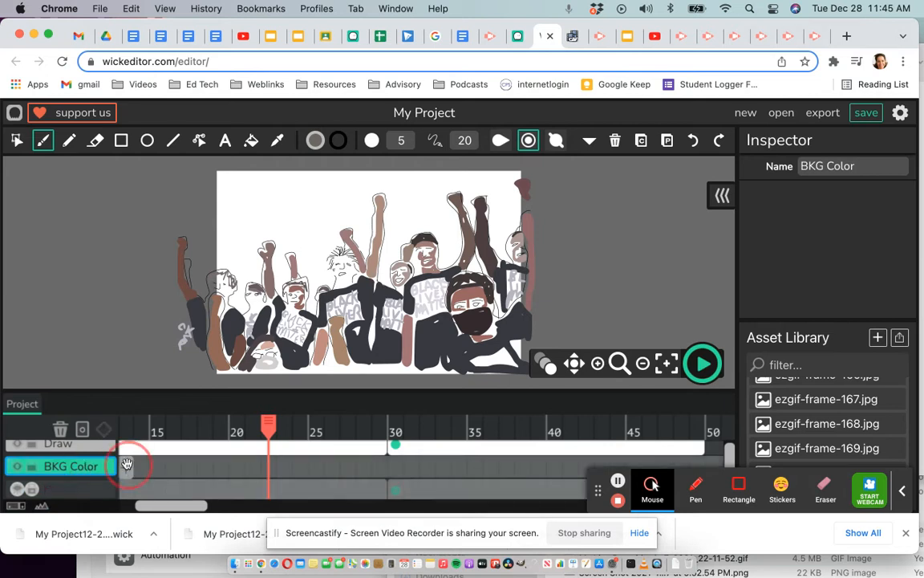
{"action": "left_click_drag", "start_coordinate": [127, 466], "coordinate": [386, 471]}
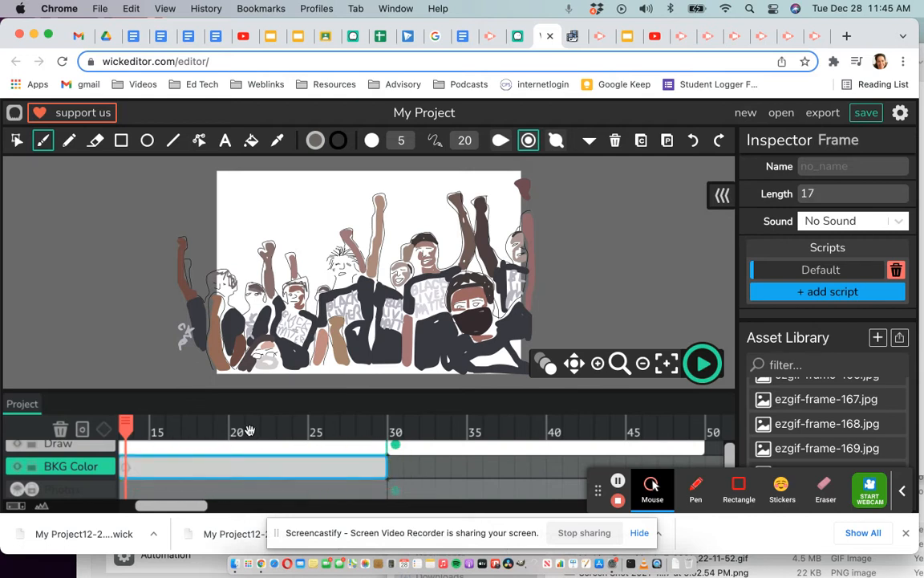
{"action": "left_click", "coordinate": [163, 469]}
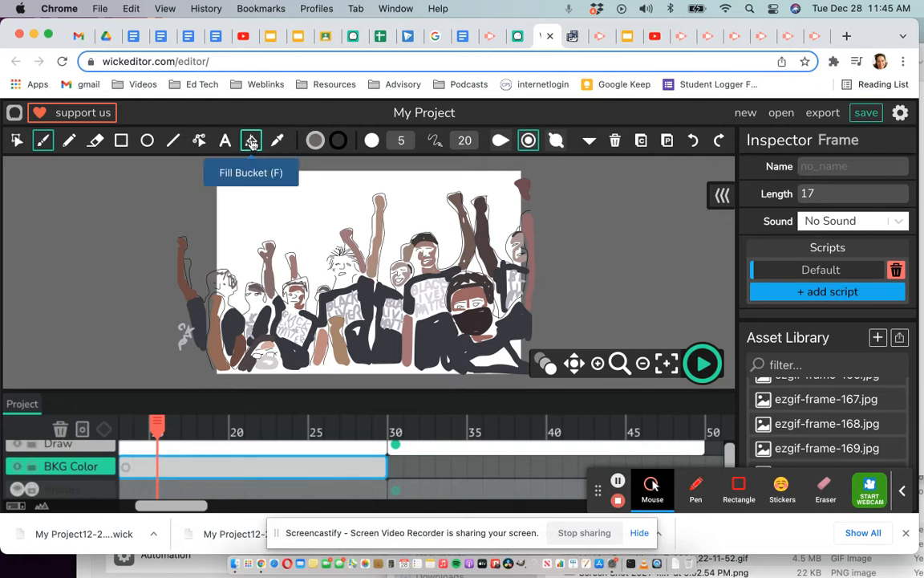
- Set the fill color to bright red
{"action": "left_click", "coordinate": [315, 141]}
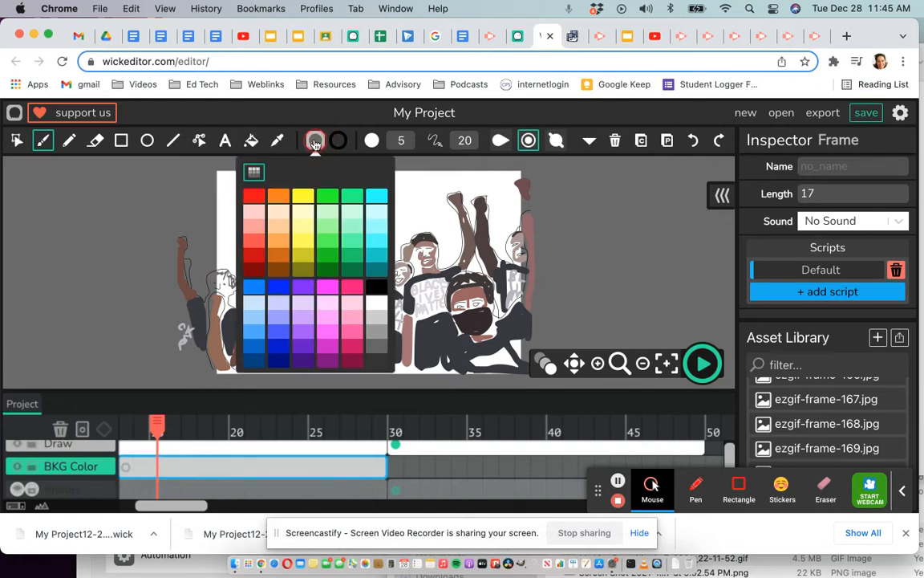
{"action": "left_click", "coordinate": [248, 198]}
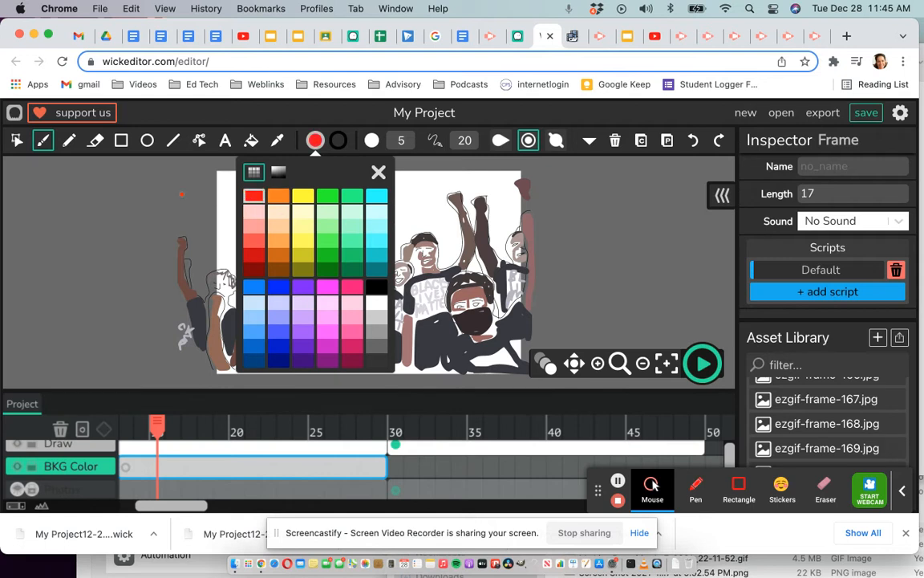
{"action": "left_click", "coordinate": [149, 196]}
- Try to fill the white background behind the crowd with red using the Fill Bucket
{"action": "left_click", "coordinate": [253, 142]}
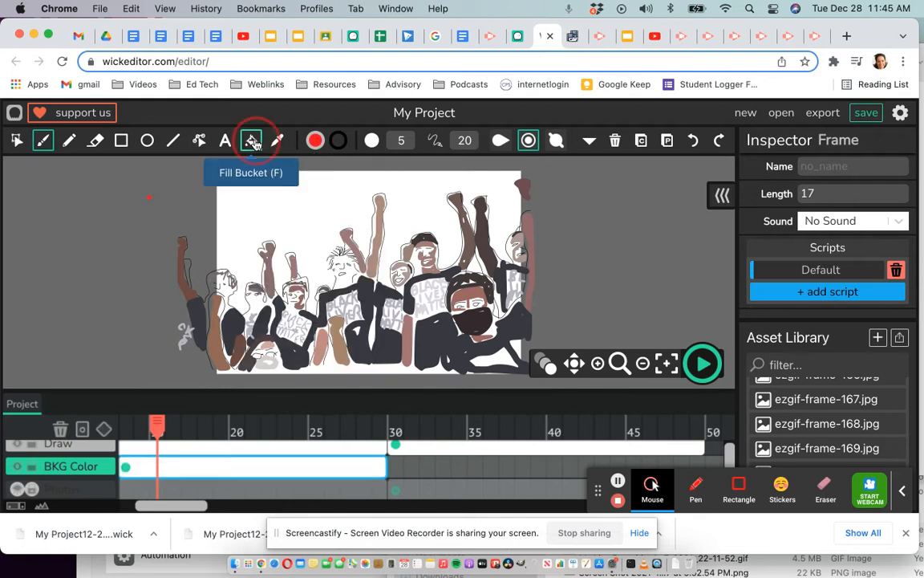
{"action": "left_click", "coordinate": [251, 200]}
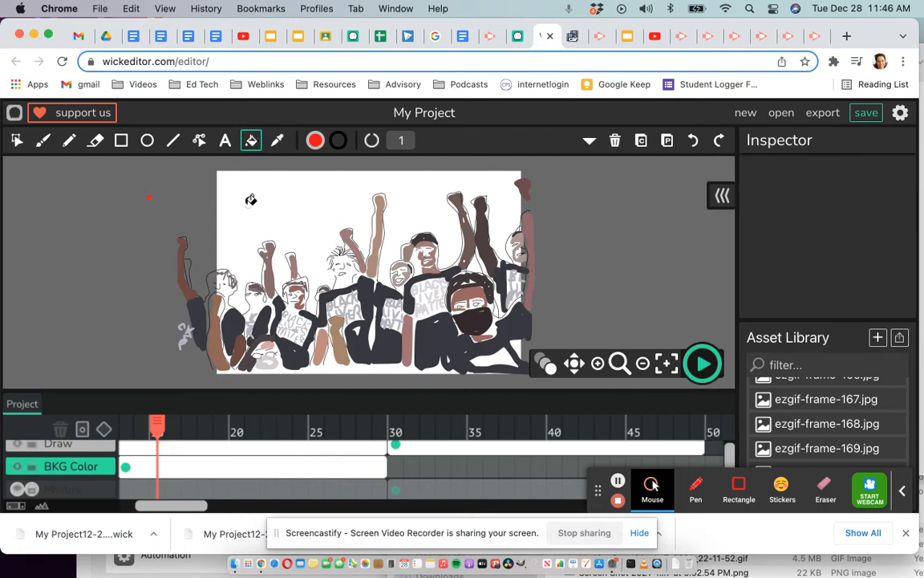
{"action": "left_click", "coordinate": [249, 203]}
{"action": "left_click", "coordinate": [276, 202]}
{"action": "left_click", "coordinate": [300, 207]}
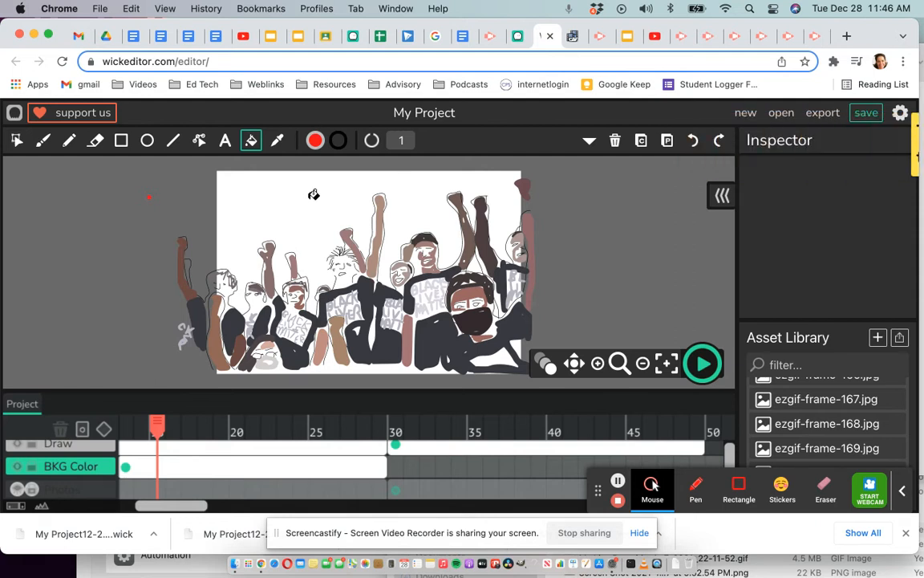
- Draw a red rectangle on the BKG Color layer that covers the whole stage and the drawing extending past it
{"action": "left_click", "coordinate": [118, 142]}
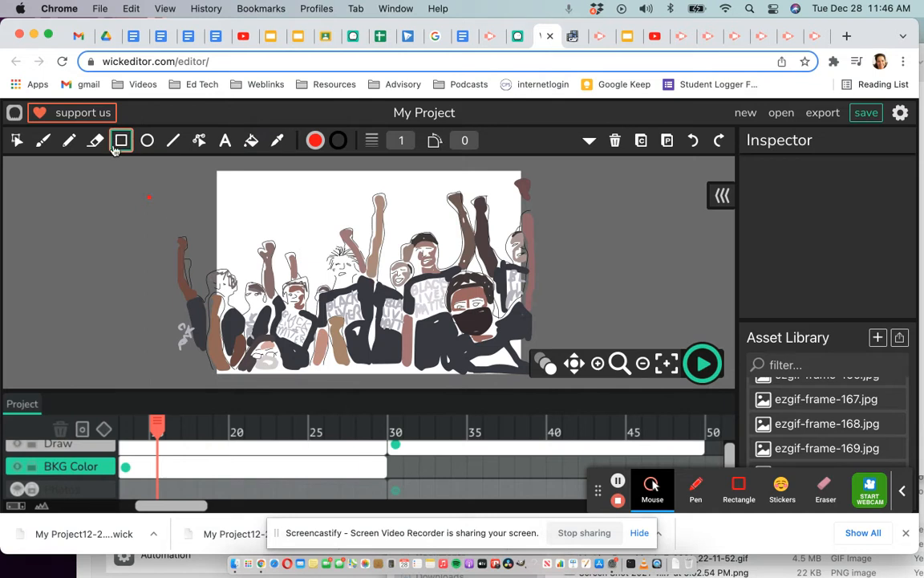
{"action": "mouse_move", "coordinate": [166, 161]}
{"action": "left_mouse_down"}
{"action": "mouse_move", "coordinate": [189, 357]}
{"action": "mouse_move", "coordinate": [419, 355]}
{"action": "left_mouse_up"}
{"action": "left_click_drag", "start_coordinate": [534, 374], "coordinate": [584, 386]}
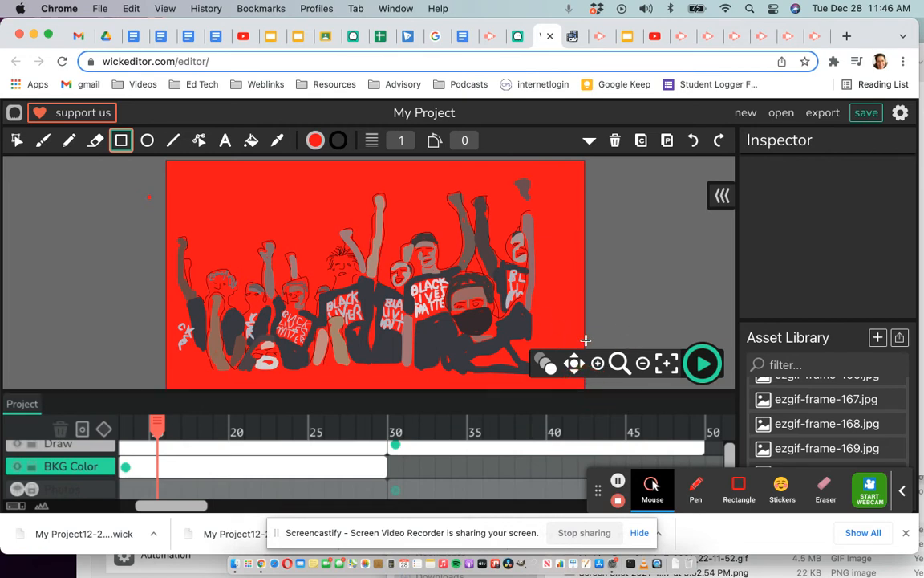
{"action": "left_click", "coordinate": [598, 364]}
{"action": "left_click", "coordinate": [598, 364]}
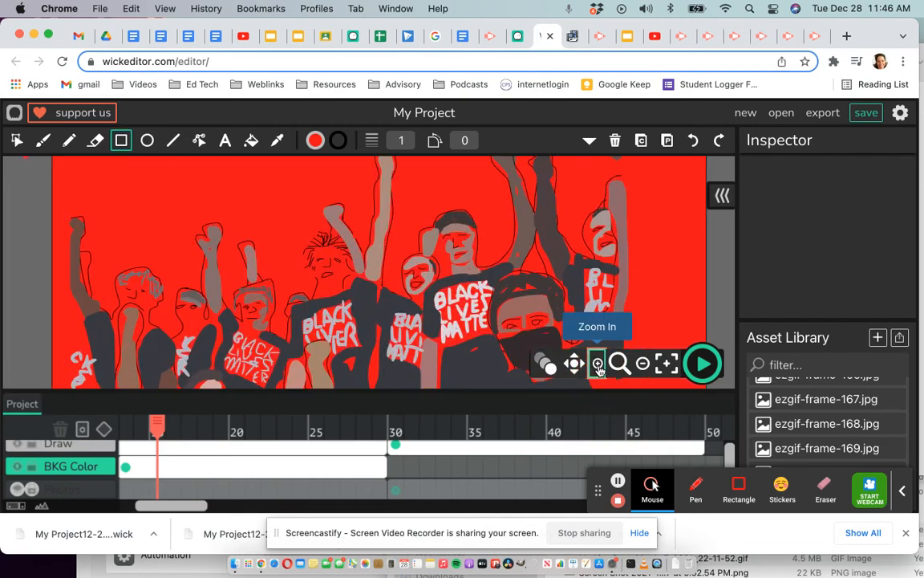
{"action": "left_click", "coordinate": [643, 364]}
{"action": "left_click", "coordinate": [642, 365]}
{"action": "left_click", "coordinate": [642, 364]}
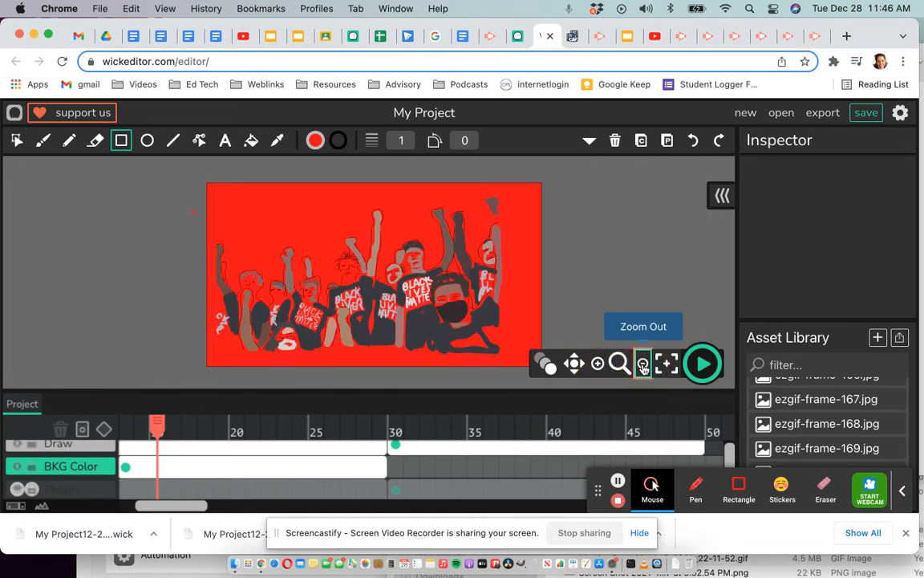
{"action": "left_click", "coordinate": [598, 365]}
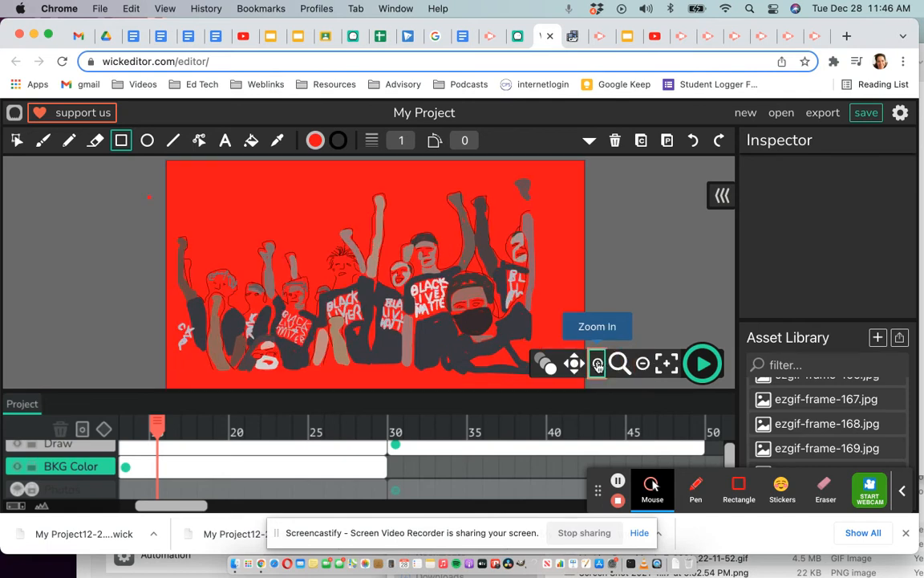
- Go to frame 31, show the Photos layer, and sample the light grey of the photo's sky as the fill color
{"action": "left_click", "coordinate": [161, 425]}
{"action": "left_click_drag", "start_coordinate": [225, 427], "coordinate": [417, 431]}
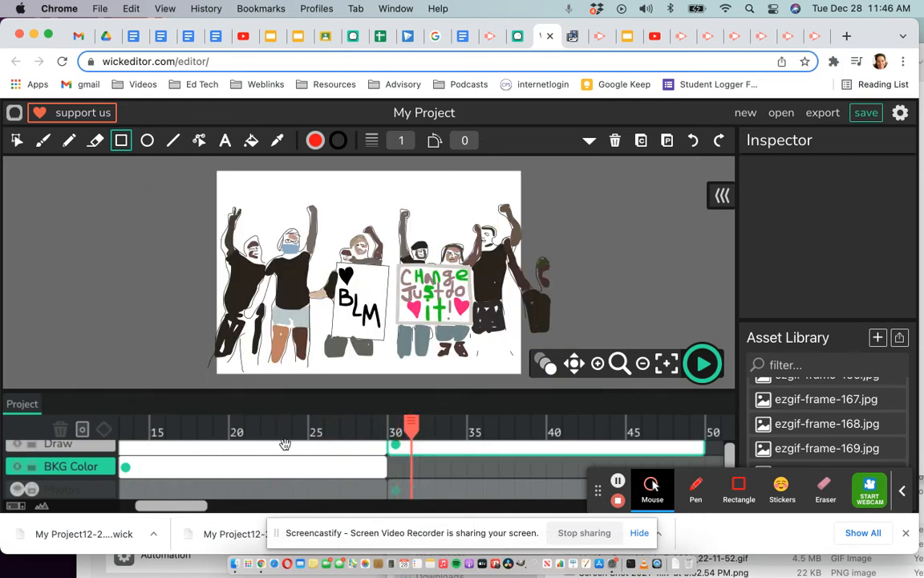
{"action": "left_click", "coordinate": [16, 490]}
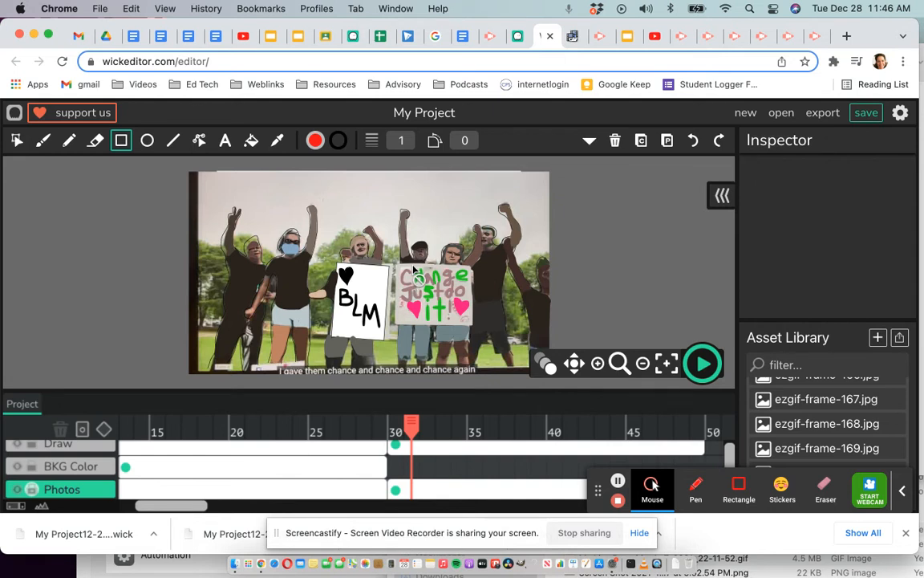
{"action": "left_click", "coordinate": [277, 141]}
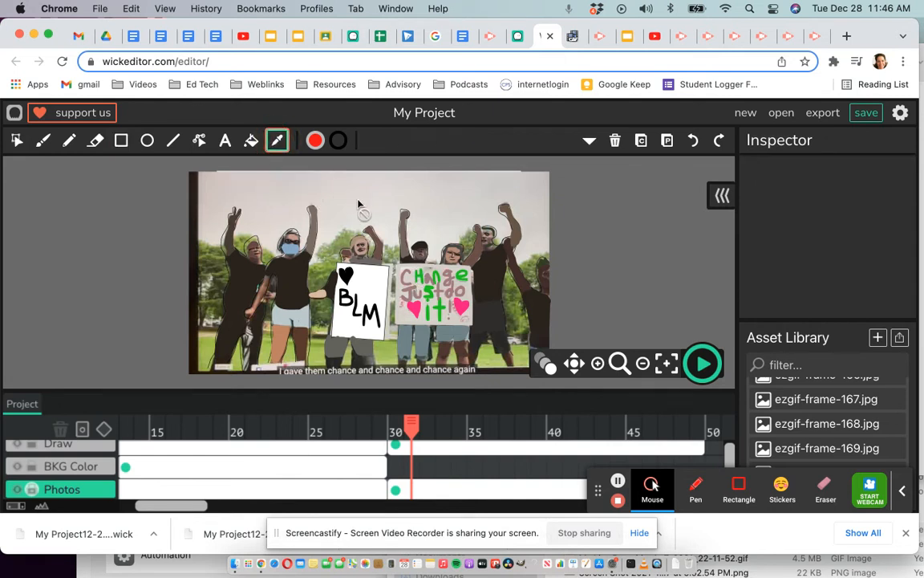
{"action": "left_click", "coordinate": [405, 263]}
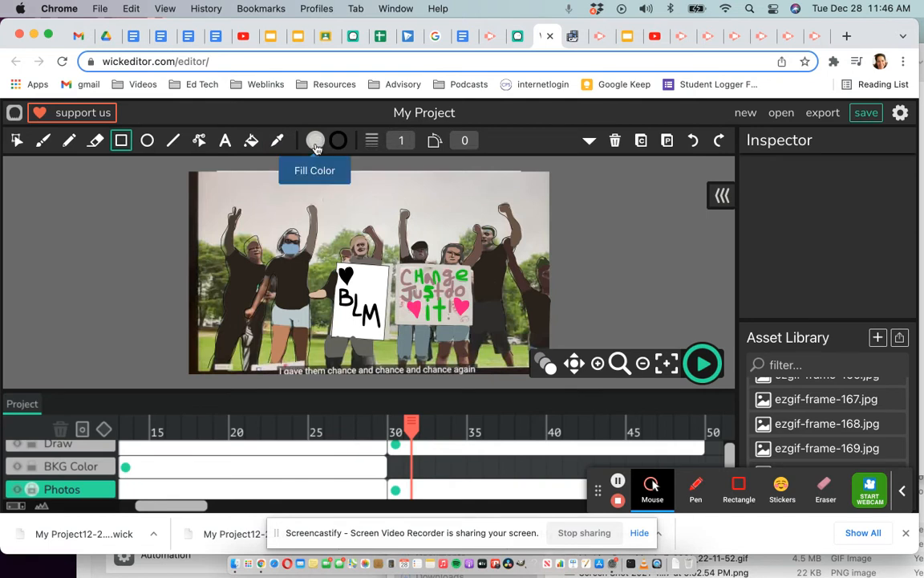
{"action": "left_click", "coordinate": [277, 142]}
{"action": "left_click", "coordinate": [446, 217]}
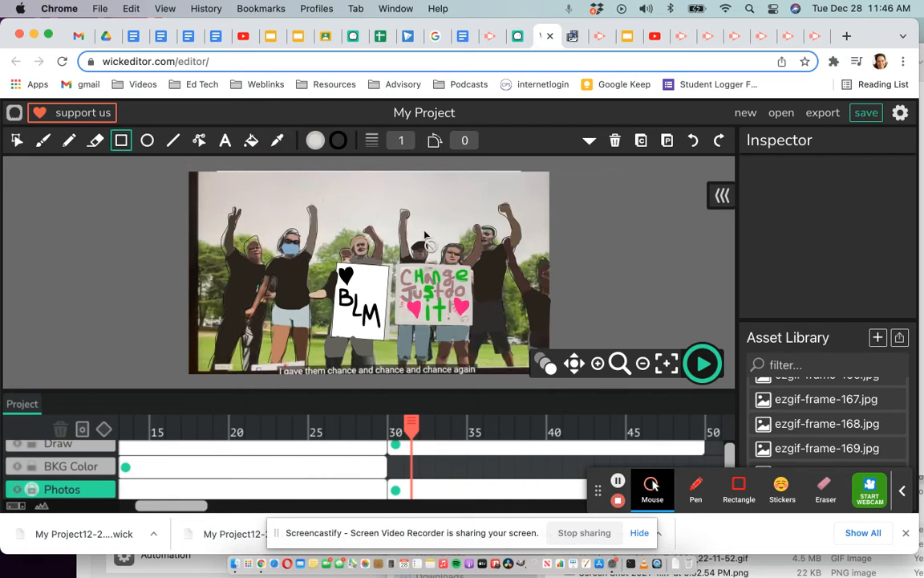
- Add a frame at frame 30 of the BKG Color layer and extend it to a length of 20
{"action": "left_click", "coordinate": [81, 467]}
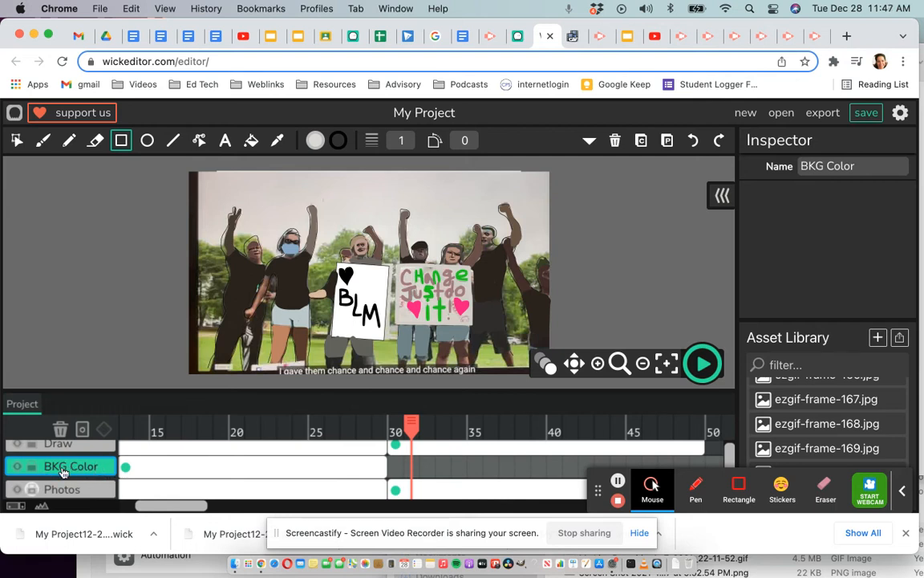
{"action": "left_click", "coordinate": [396, 468]}
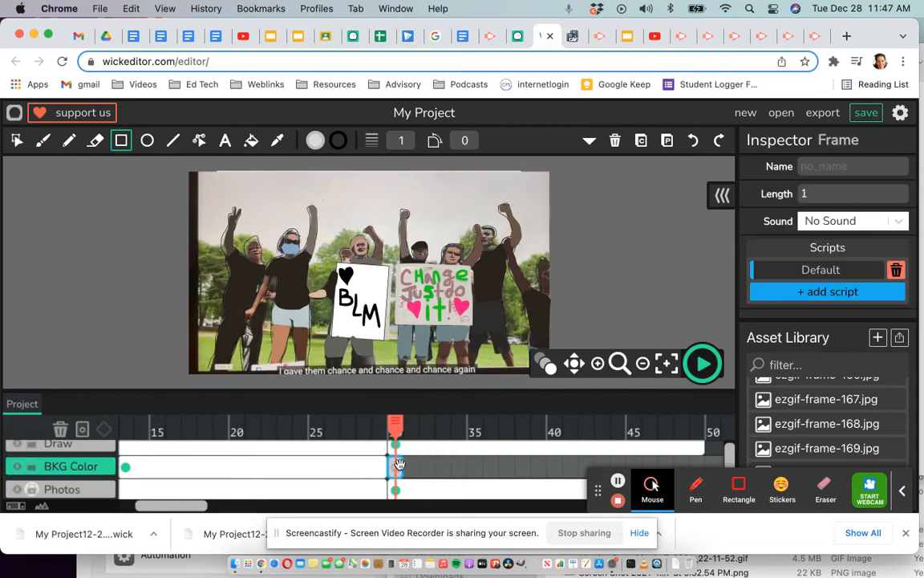
{"action": "left_click_drag", "start_coordinate": [401, 468], "coordinate": [709, 476]}
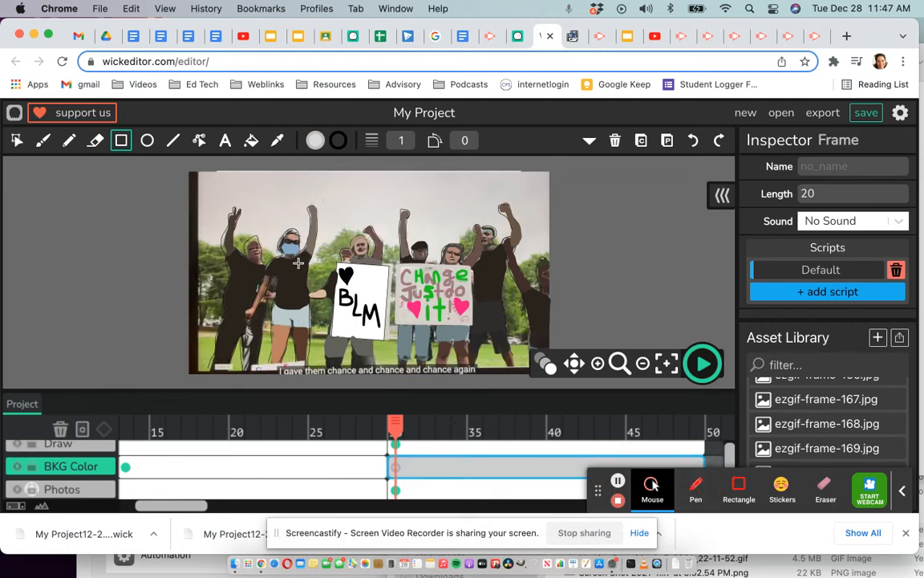
- Draw a light grey rectangle with no gaps over the whole stage on the new BKG Color frame at frame 30
{"action": "left_click", "coordinate": [251, 142]}
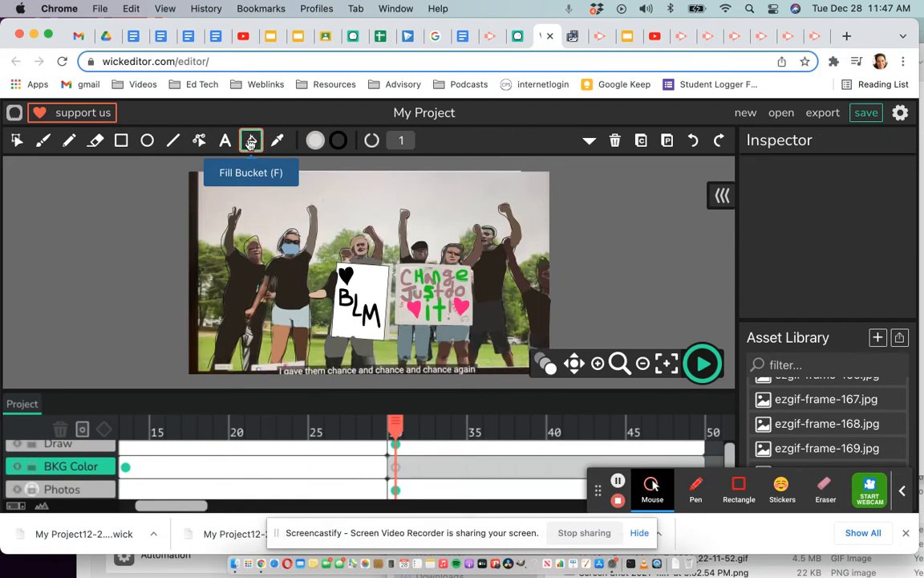
{"action": "left_click", "coordinate": [123, 143]}
{"action": "left_click_drag", "start_coordinate": [170, 165], "coordinate": [589, 388]}
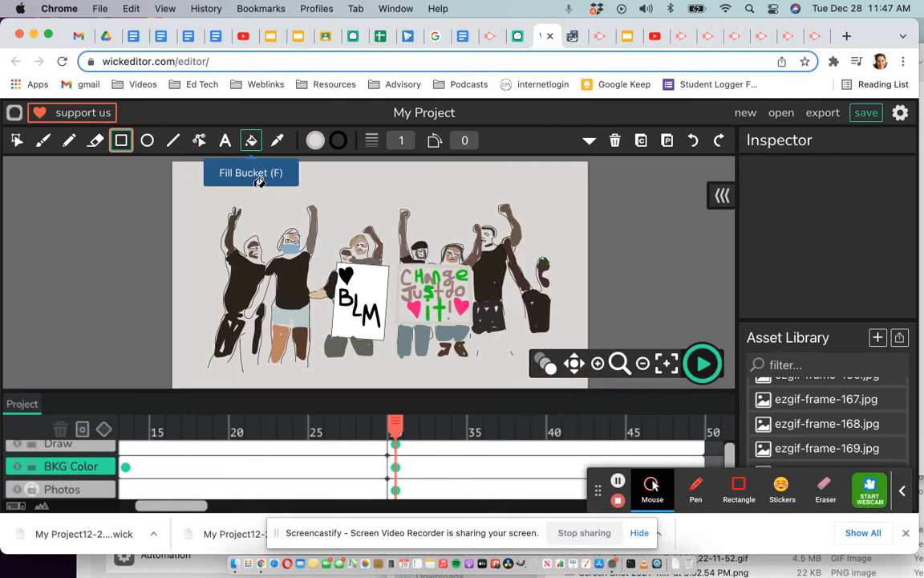
{"action": "left_click", "coordinate": [251, 141]}
{"action": "left_click", "coordinate": [258, 186]}
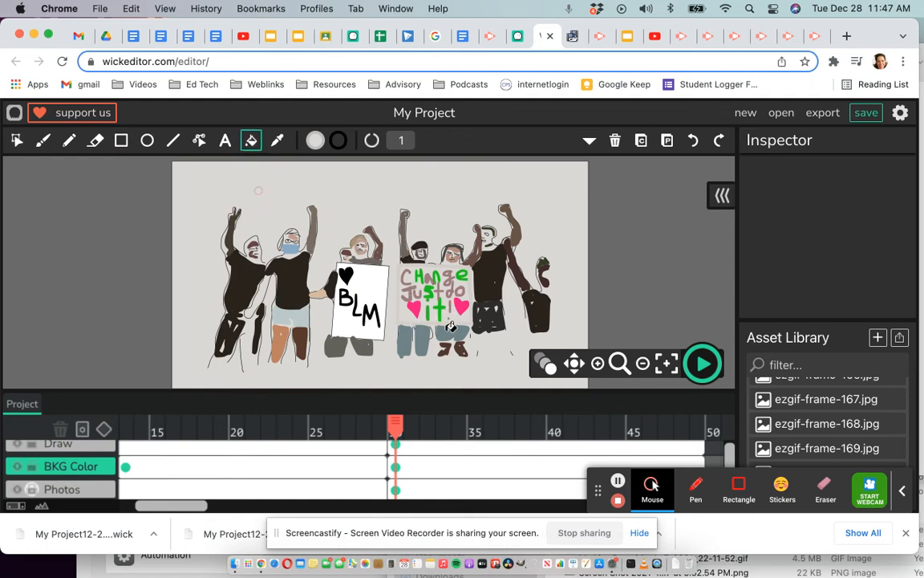
- Scrub the timeline back to the crowd scene and forward to frame 34 to compare the two background colors
{"action": "left_click", "coordinate": [373, 426]}
{"action": "mouse_move", "coordinate": [373, 425]}
{"action": "left_mouse_down"}
{"action": "mouse_move", "coordinate": [315, 423]}
{"action": "mouse_move", "coordinate": [447, 422]}
{"action": "mouse_move", "coordinate": [317, 438]}
{"action": "left_mouse_up"}
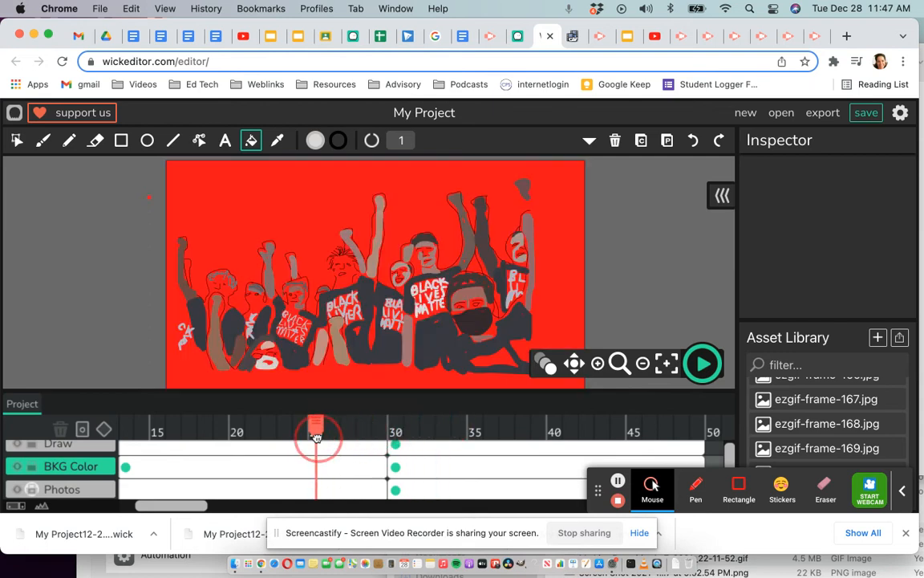
{"action": "left_click_drag", "start_coordinate": [315, 425], "coordinate": [459, 435]}
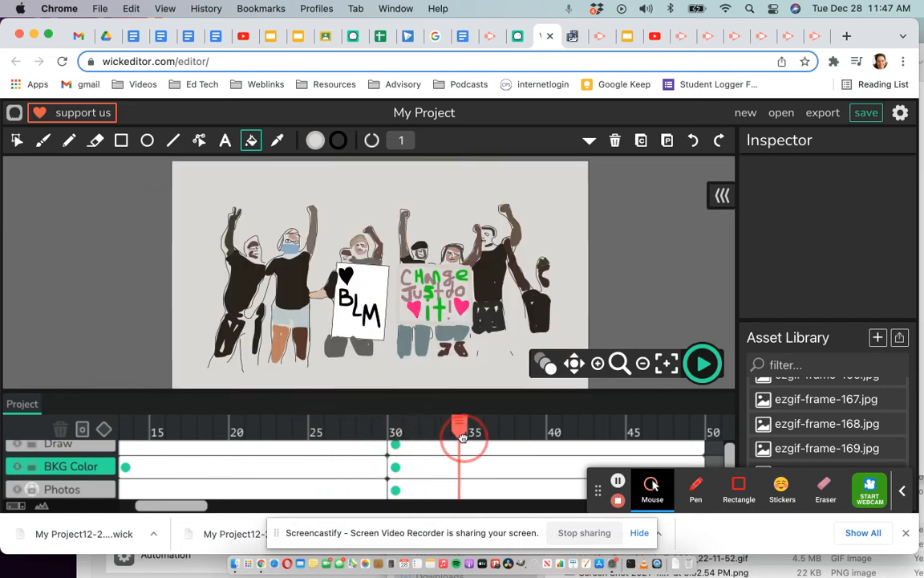
- Delete the red background frame before frame 30 on the BKG Color layer and check the crowd drawing without the Photos layer
{"action": "left_click", "coordinate": [376, 470]}
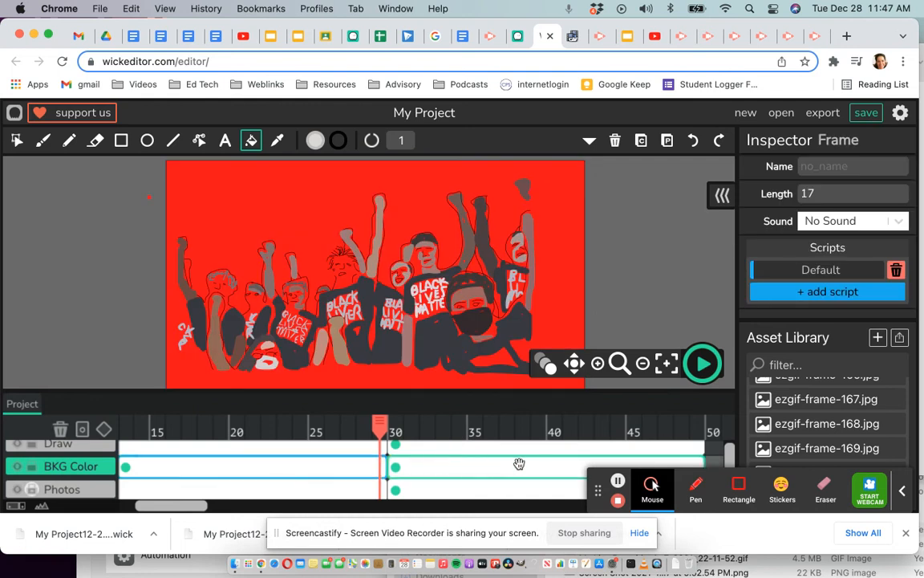
{"action": "left_click", "coordinate": [312, 469]}
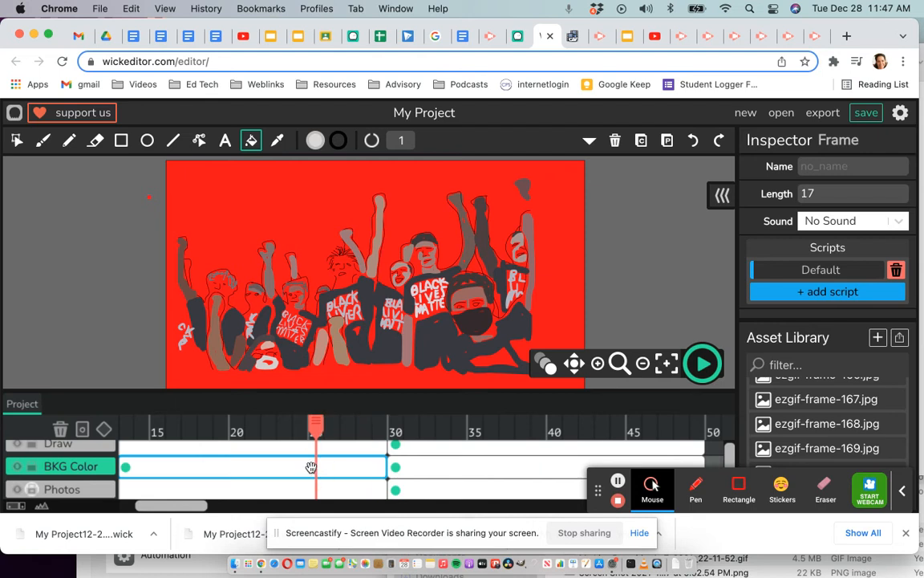
{"action": "key", "text": "Delete"}
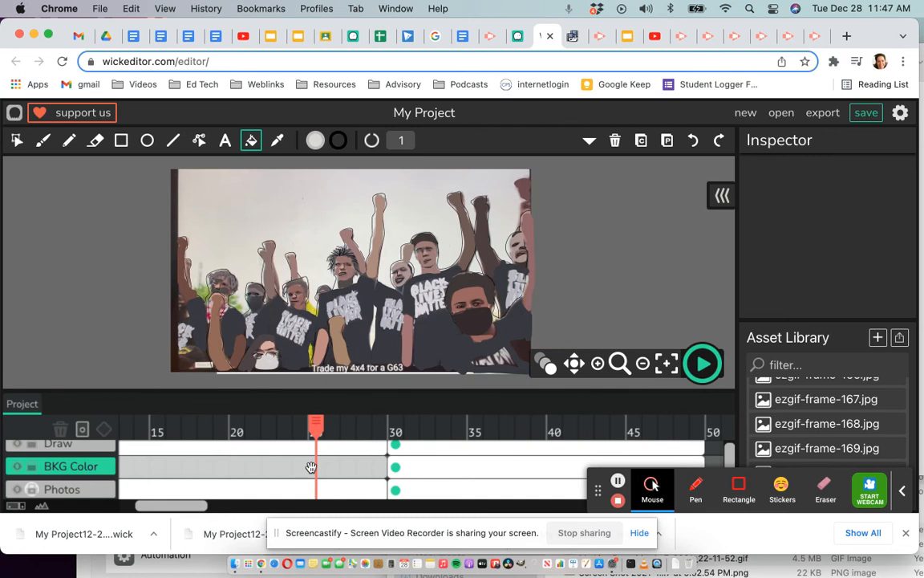
{"action": "left_click", "coordinate": [17, 490]}
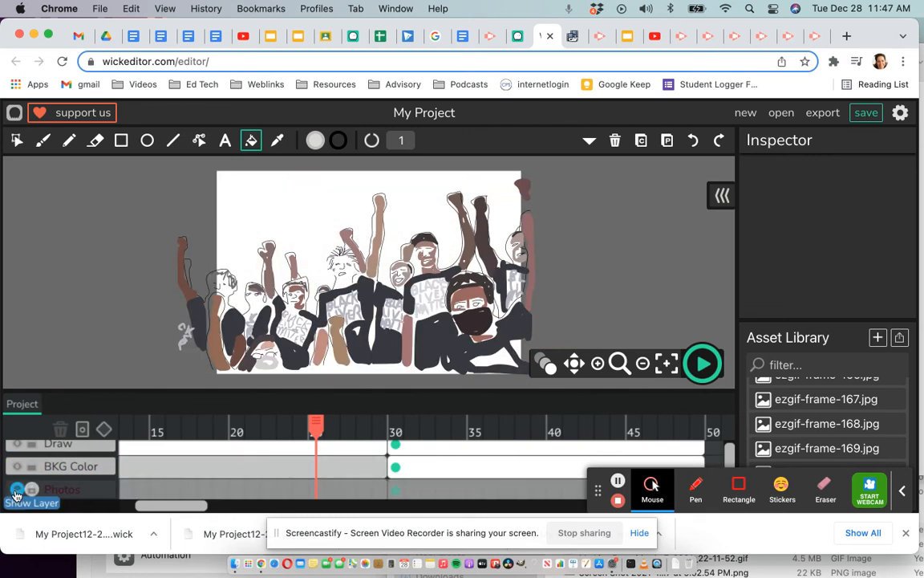
{"action": "left_click", "coordinate": [16, 489]}
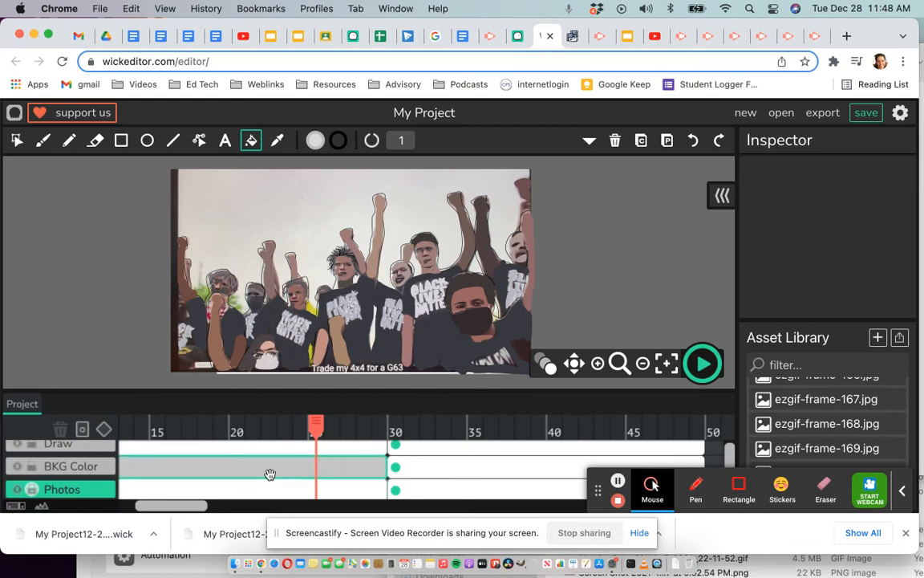
- Hide the BKG Color layer at frame 32 and sample the green of the photo's grass as the fill color
{"action": "left_click_drag", "start_coordinate": [317, 426], "coordinate": [430, 428]}
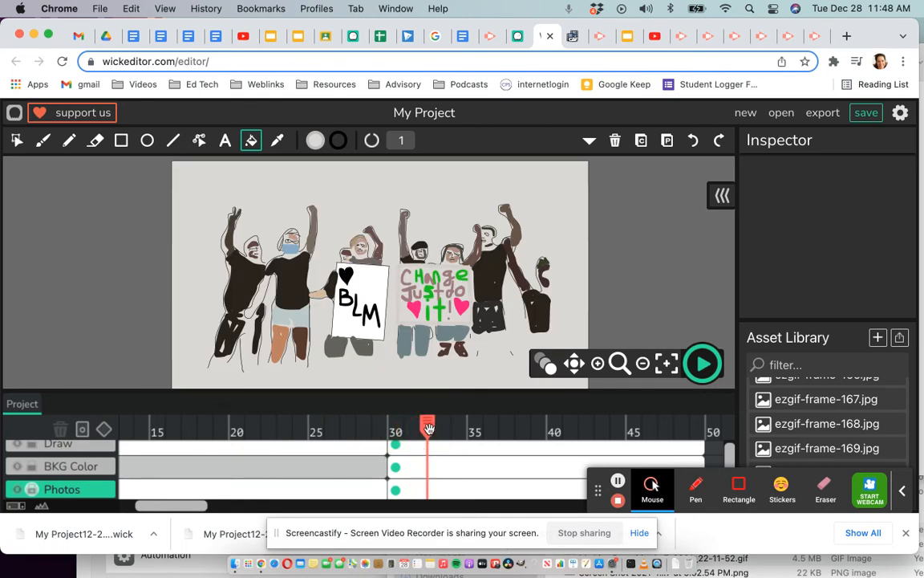
{"action": "left_click", "coordinate": [431, 469]}
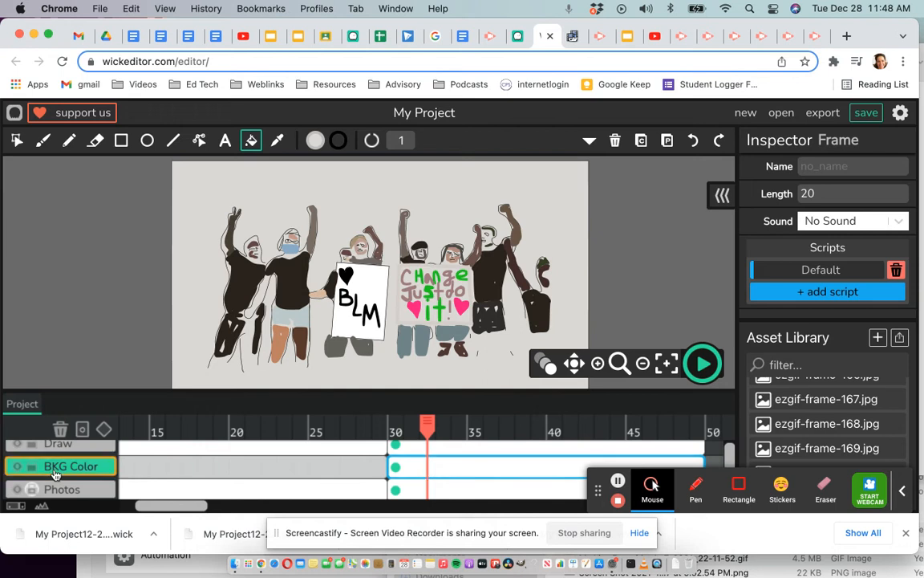
{"action": "left_click", "coordinate": [16, 490]}
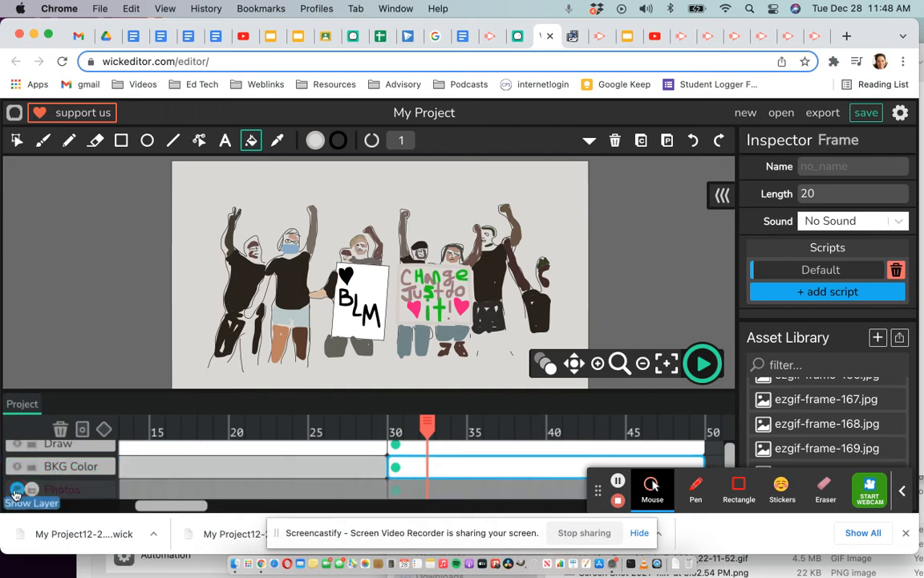
{"action": "left_click", "coordinate": [16, 491]}
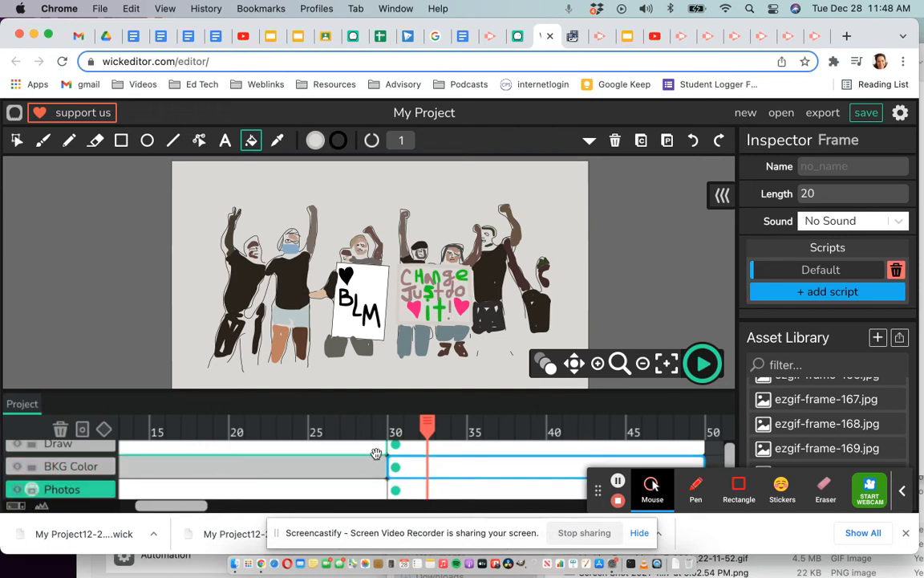
{"action": "left_click", "coordinate": [16, 467]}
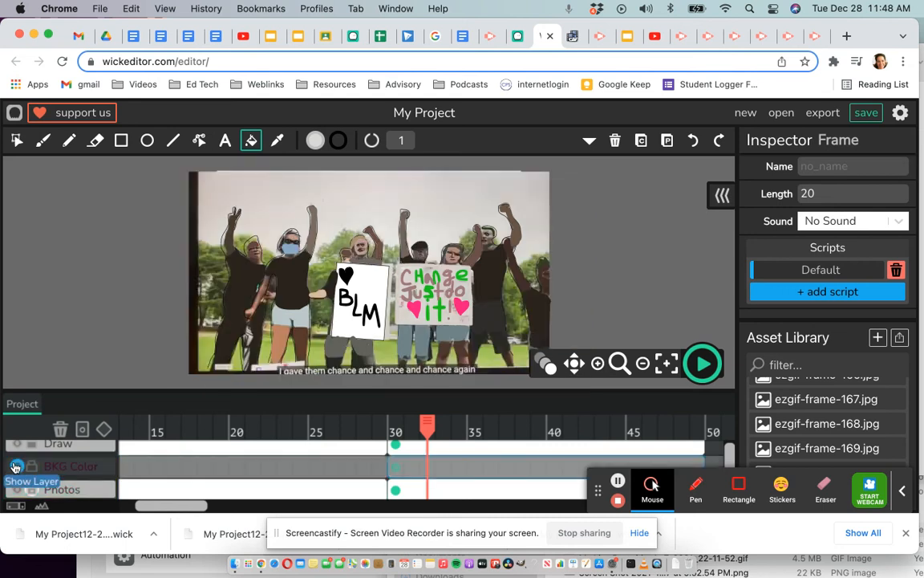
{"action": "left_click", "coordinate": [277, 142]}
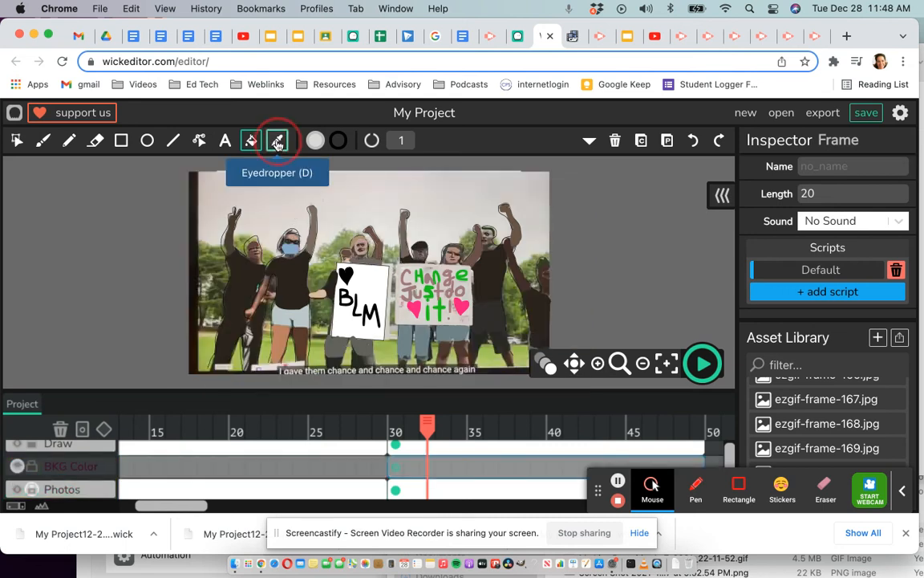
{"action": "left_click", "coordinate": [321, 348]}
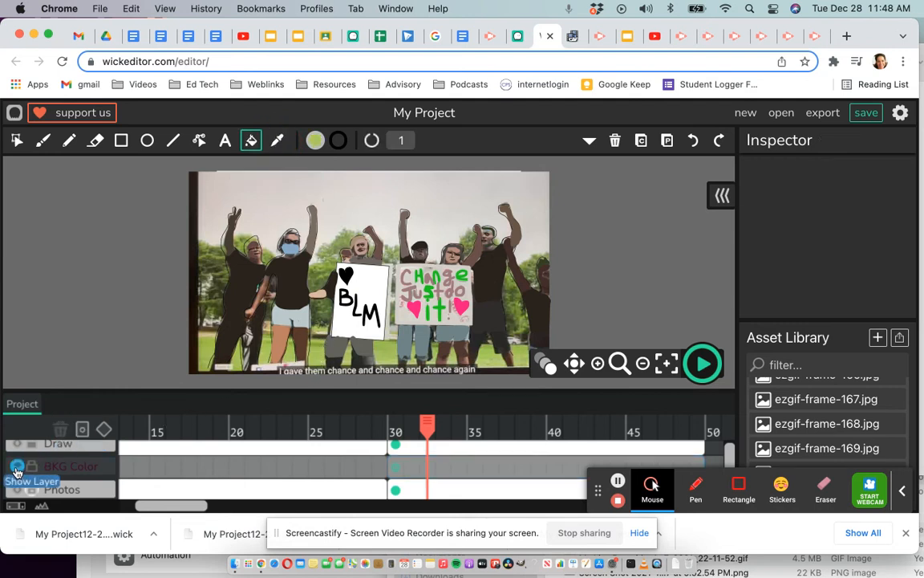
- Show the BKG Color layer again and change the background across the whole stage to the sampled green
{"action": "left_click", "coordinate": [68, 470]}
{"action": "left_click_drag", "start_coordinate": [68, 469], "coordinate": [22, 480]}
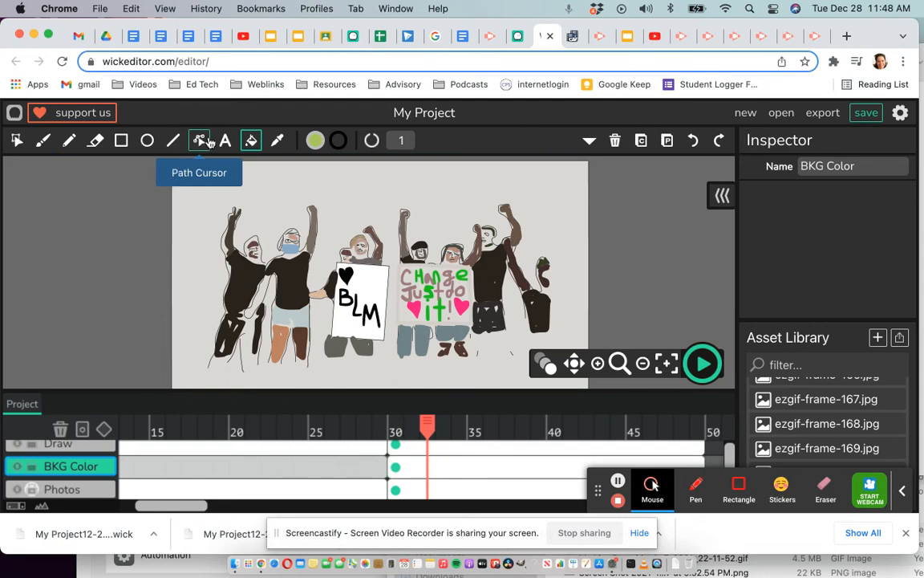
{"action": "left_click", "coordinate": [281, 188]}
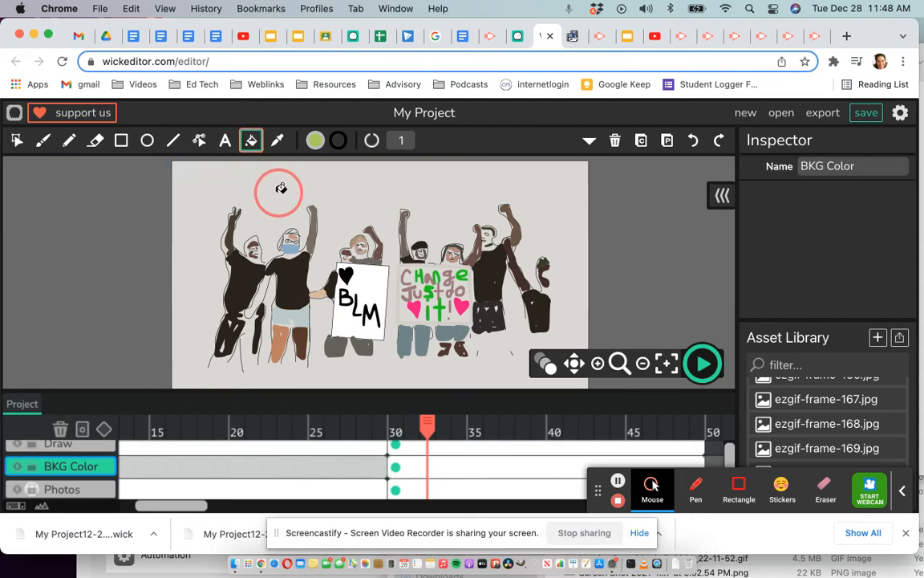
{"action": "left_click", "coordinate": [120, 145]}
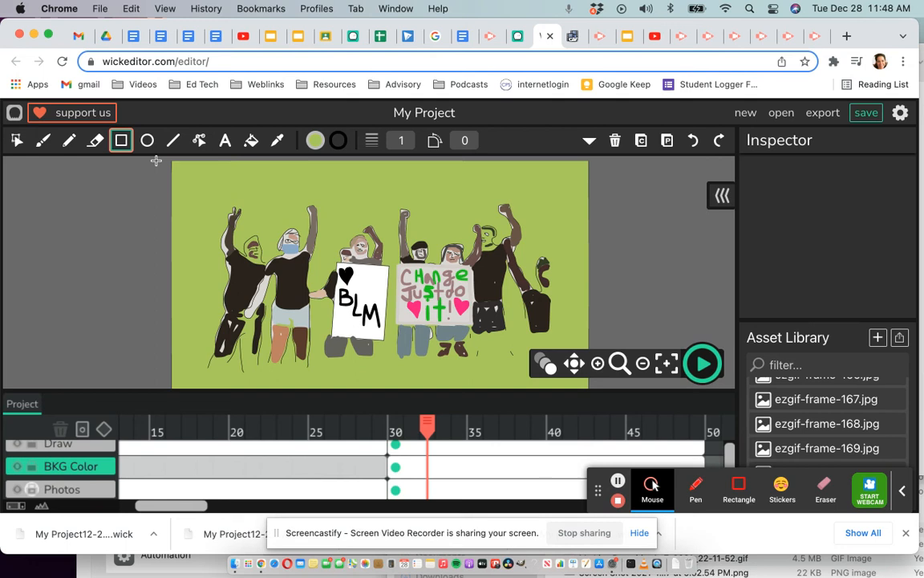
- Save the project and move the downloaded .wick file into the Wickeditor Files folder in Finder
{"action": "left_click", "coordinate": [868, 114]}
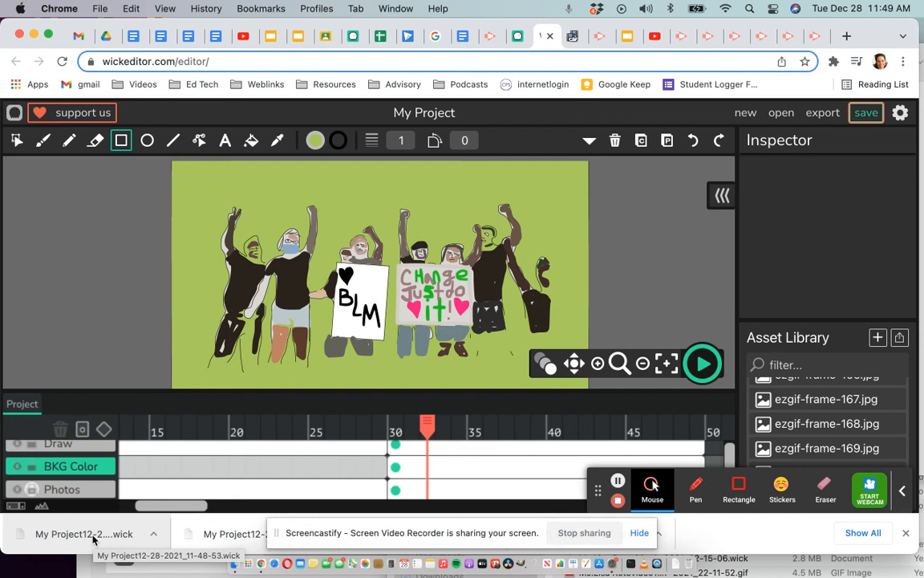
{"action": "left_click_drag", "start_coordinate": [858, 23], "coordinate": [286, 22]}
{"action": "left_click", "coordinate": [678, 566]}
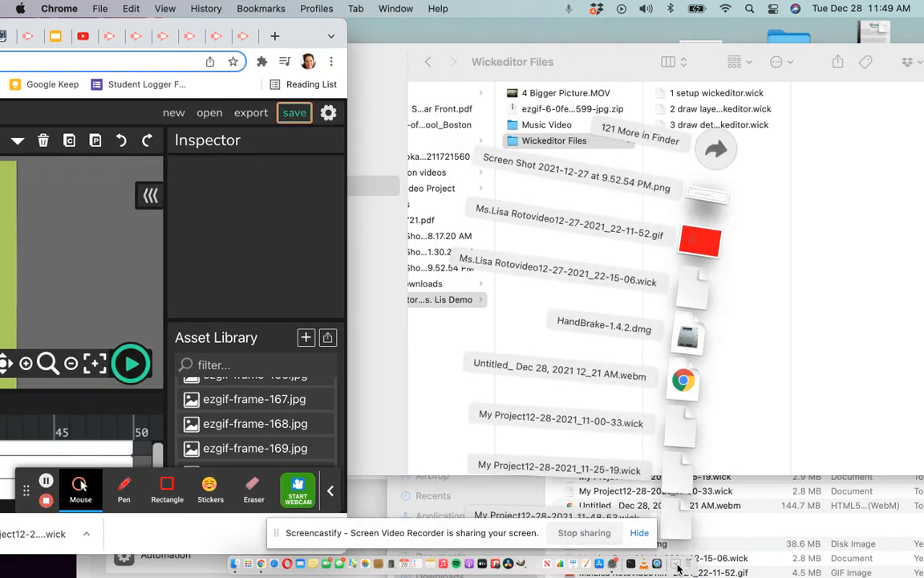
{"action": "left_click_drag", "start_coordinate": [676, 530], "coordinate": [730, 355]}
- Rename the saved project file as "4 color backgrounds.wick"
{"action": "left_click", "coordinate": [686, 142]}
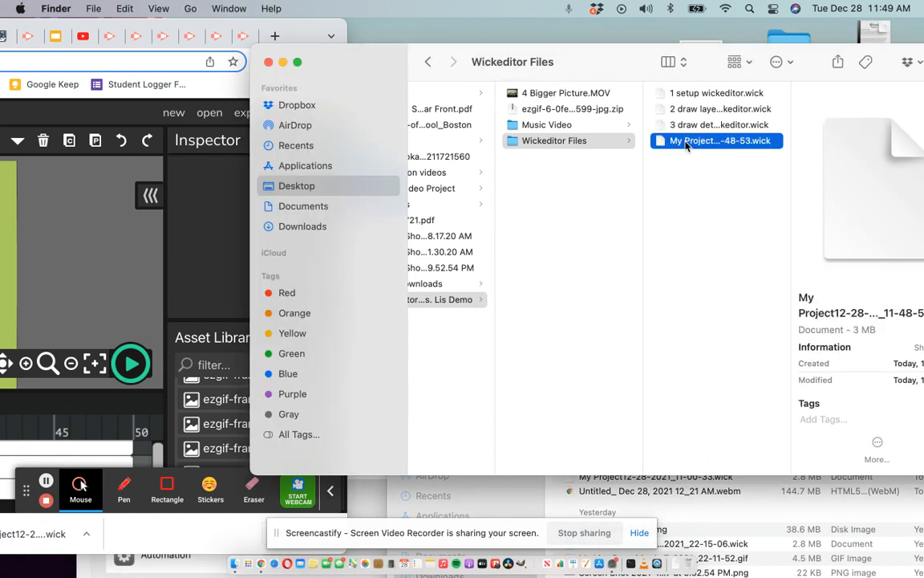
{"action": "left_click", "coordinate": [681, 142]}
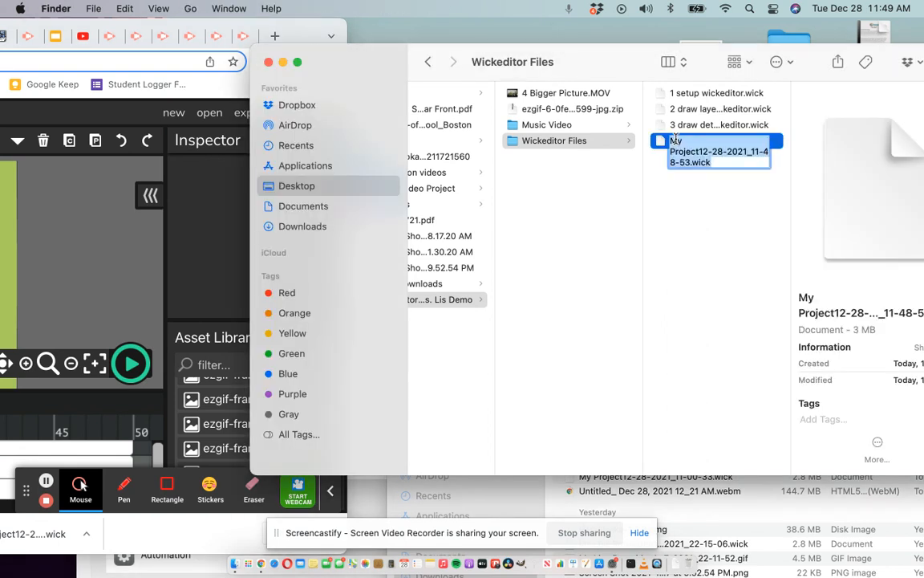
{"action": "left_click", "coordinate": [685, 159]}
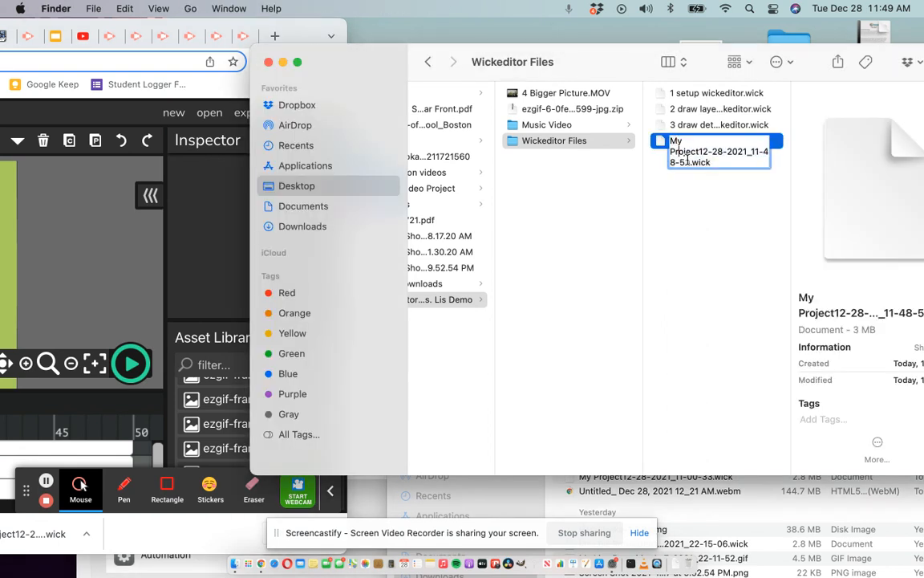
{"action": "left_click_drag", "start_coordinate": [690, 162], "coordinate": [667, 142]}
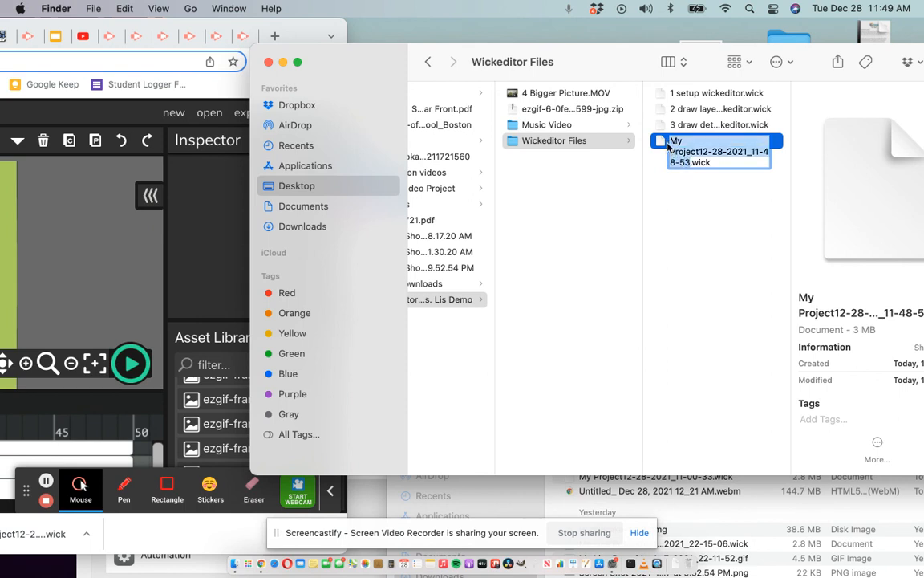
{"action": "type", "text": "4"}
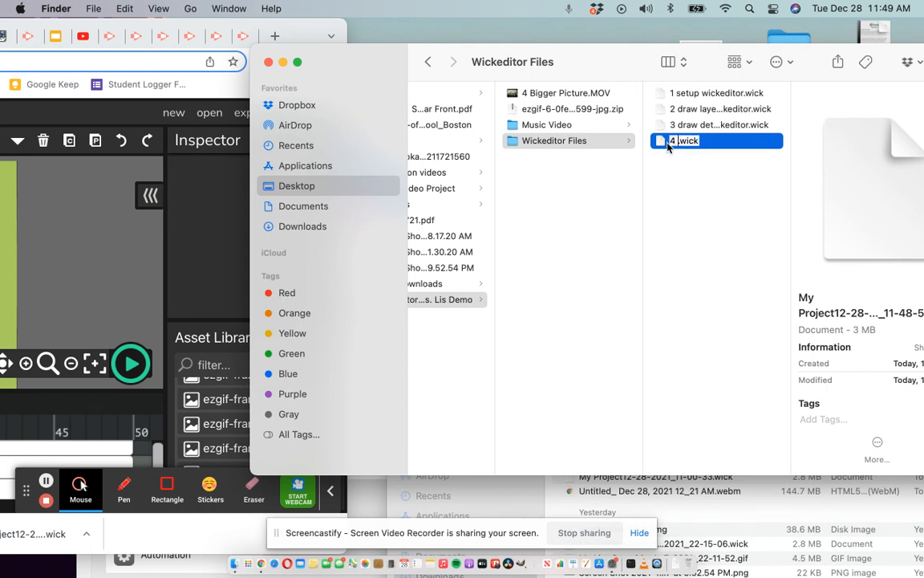
{"action": "type", "text": " color backgrounds"}
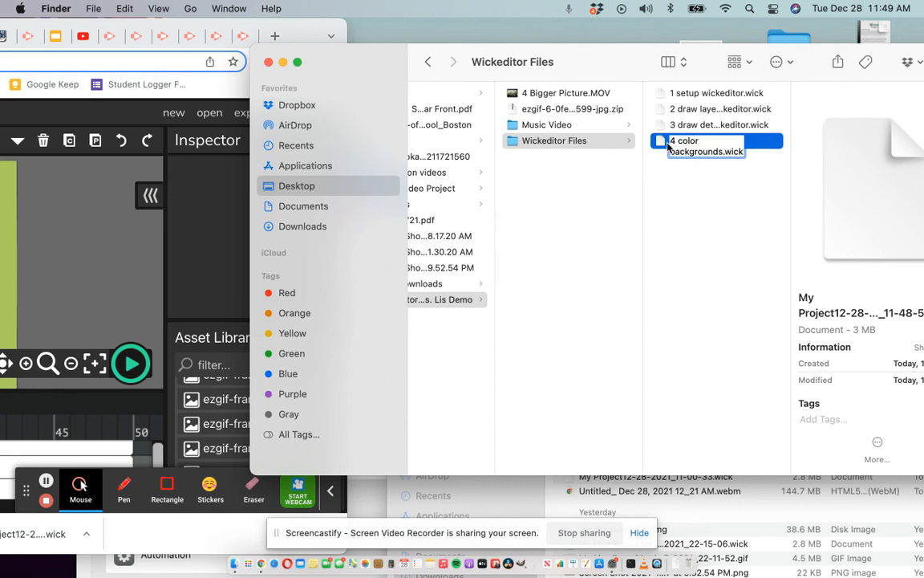
{"action": "left_click", "coordinate": [702, 204]}
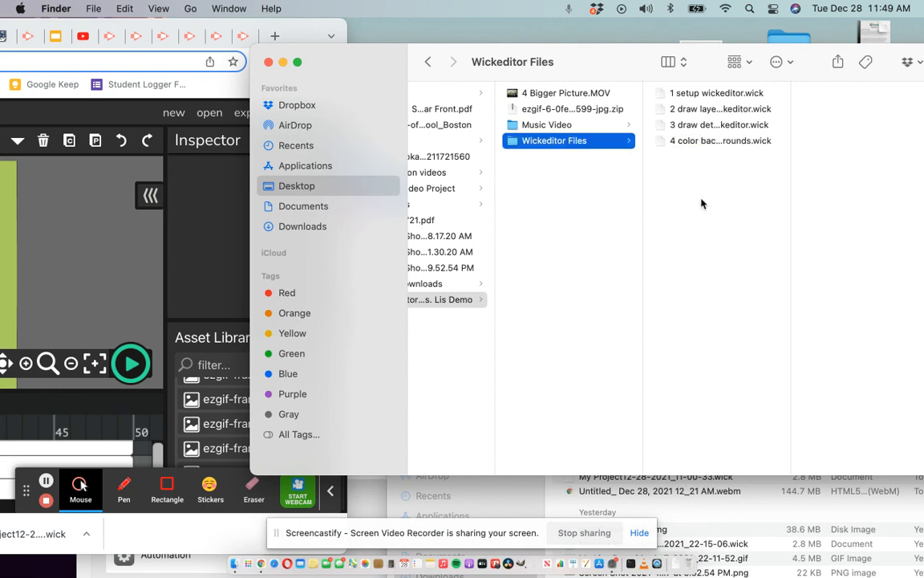
- Switch back to Wick Editor in Chrome, lock the BKG Color layer, and select the Draw layer
{"action": "left_click", "coordinate": [198, 80]}
{"action": "double_click", "coordinate": [308, 30]}
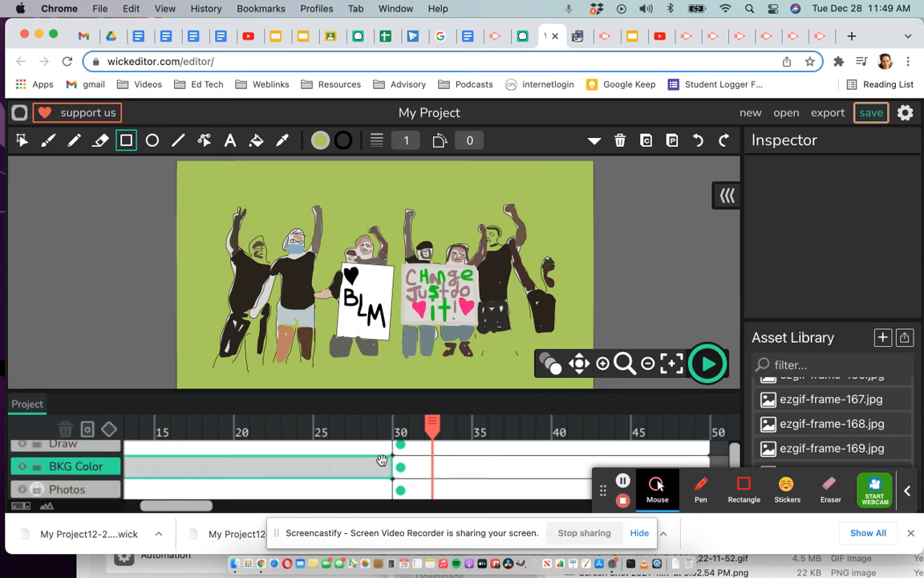
{"action": "left_click", "coordinate": [38, 468]}
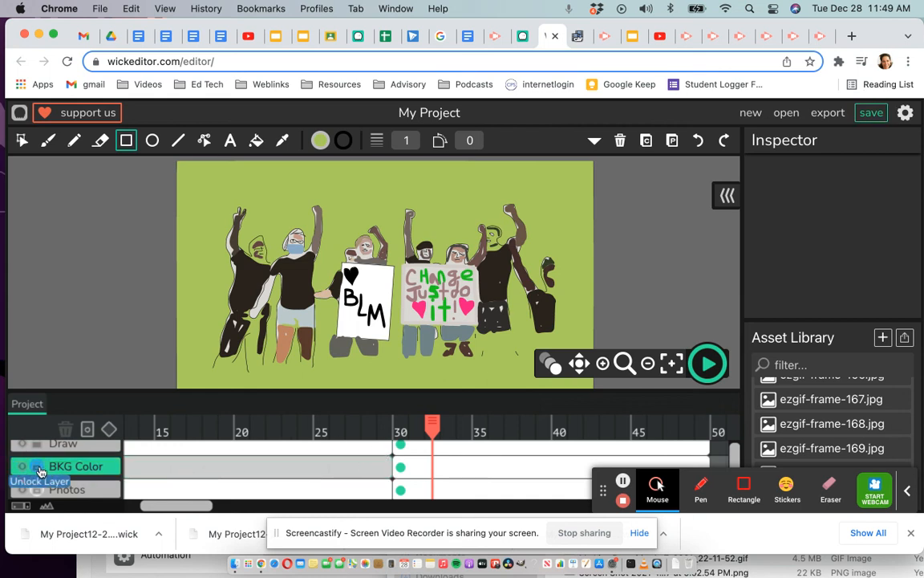
{"action": "left_click", "coordinate": [90, 445]}
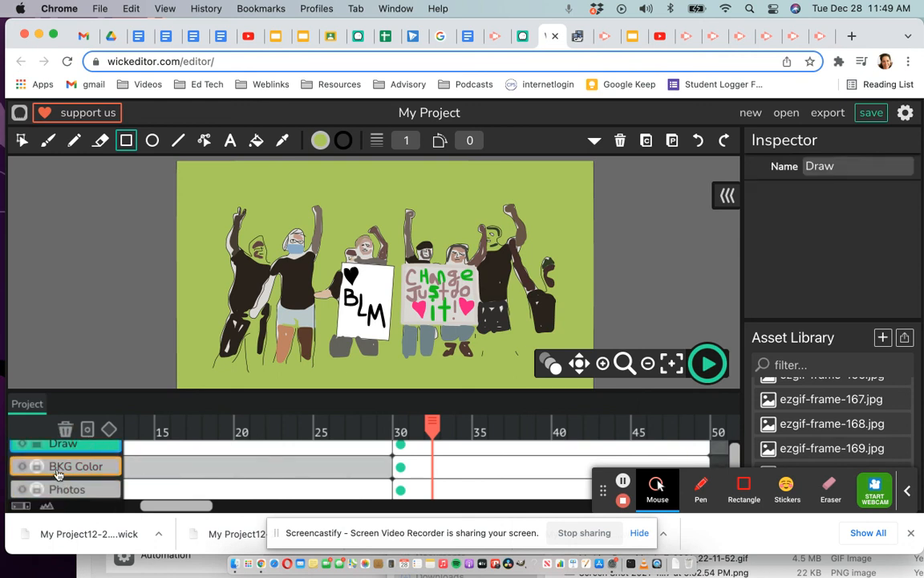
- Hide the BKG Color and Photos layers, leaving only the drawings on the stage
{"action": "left_click", "coordinate": [18, 468]}
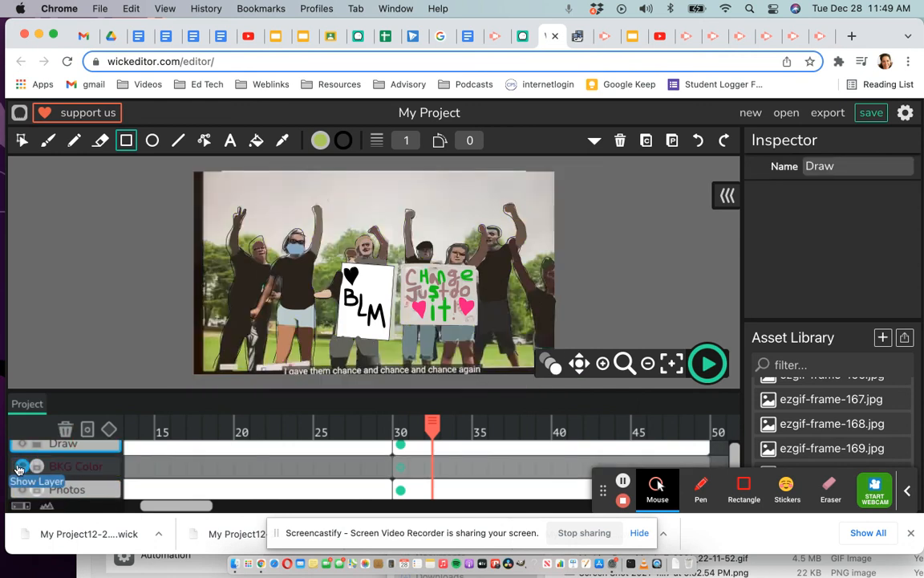
{"action": "left_click", "coordinate": [22, 490]}
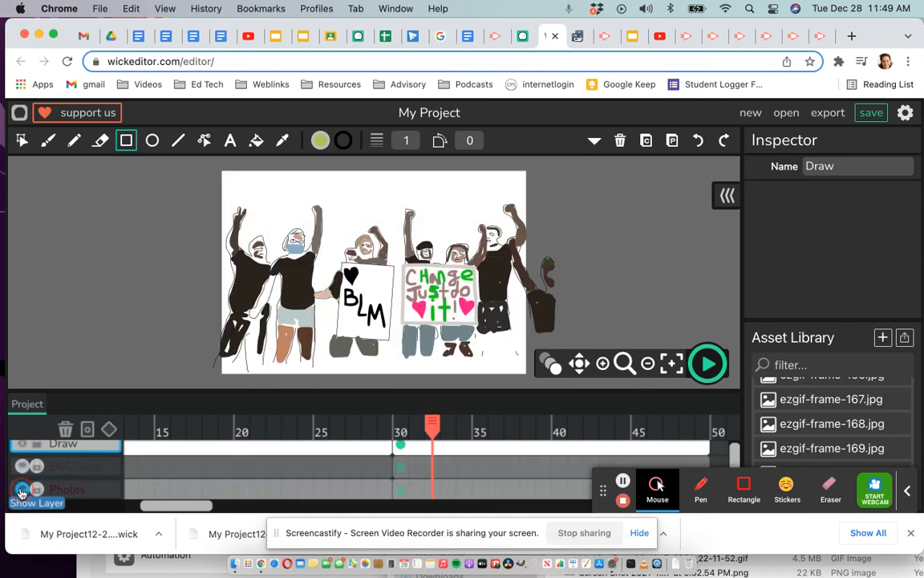